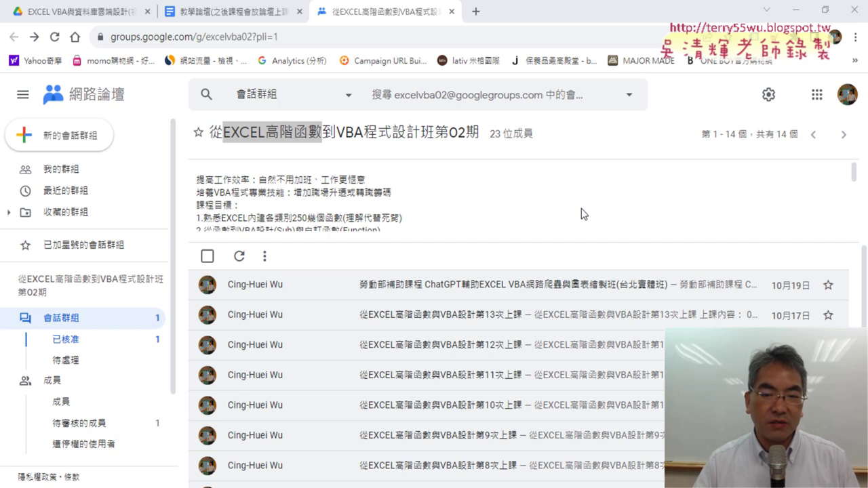
# Preview the 13th class post, highlight 高階函數 and VBA in the group title, then open the EXCEL VBA course page
pyautogui.click(451, 317)
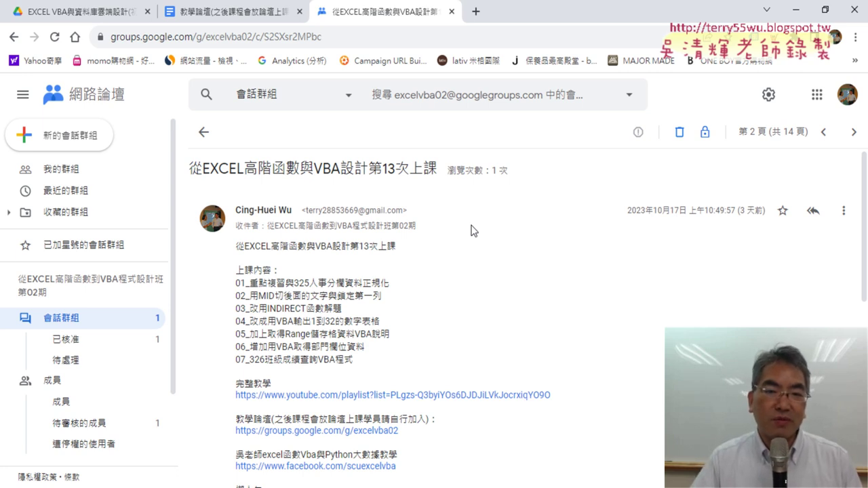
pyautogui.click(203, 132)
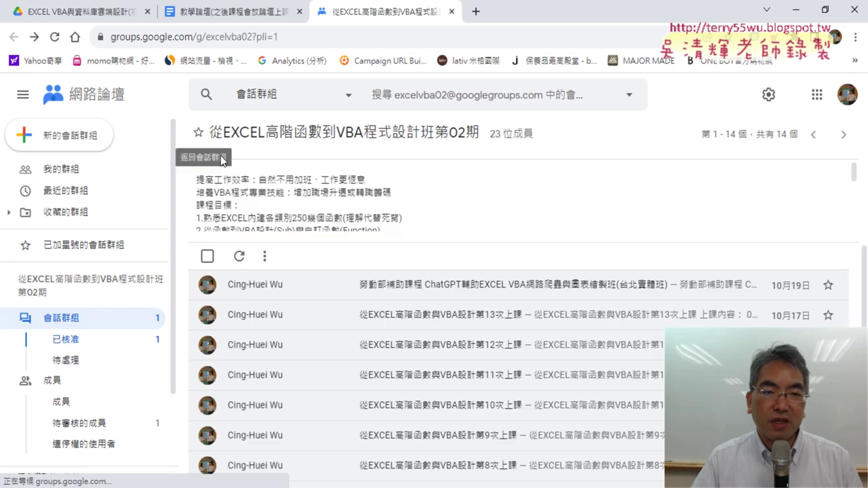
pyautogui.moveTo(264, 133); pyautogui.dragTo(321, 133)
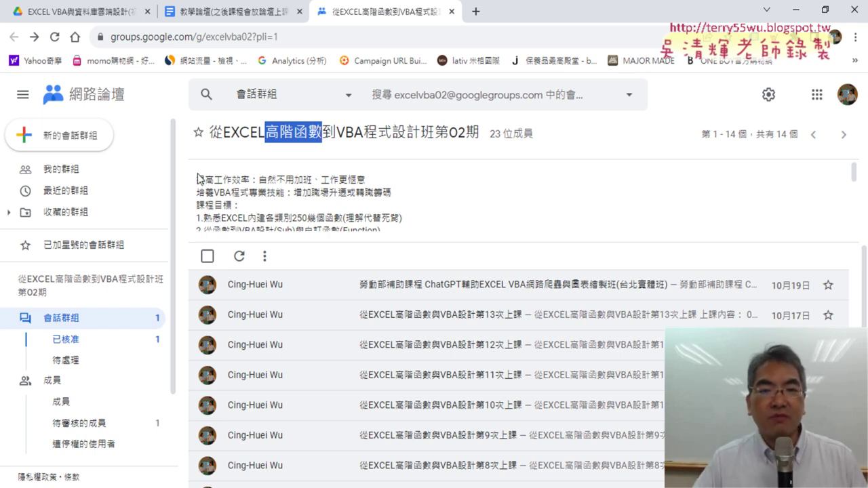
pyautogui.moveTo(336, 132); pyautogui.dragTo(370, 142)
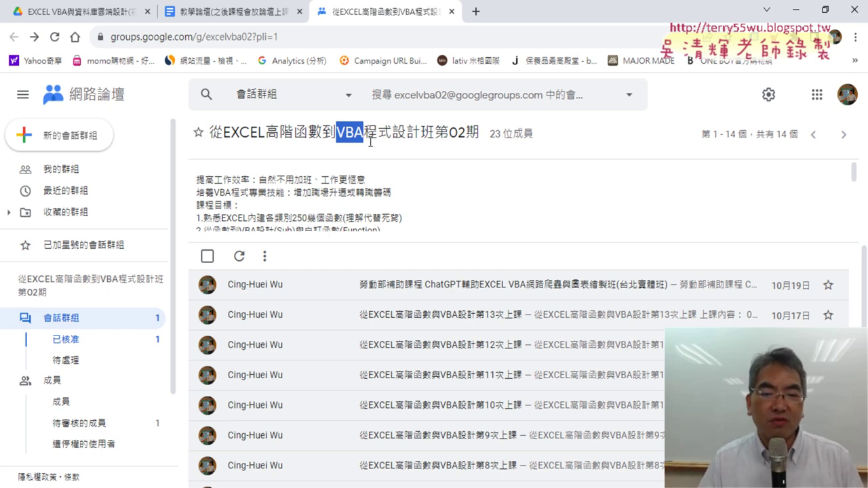
pyautogui.click(547, 288)
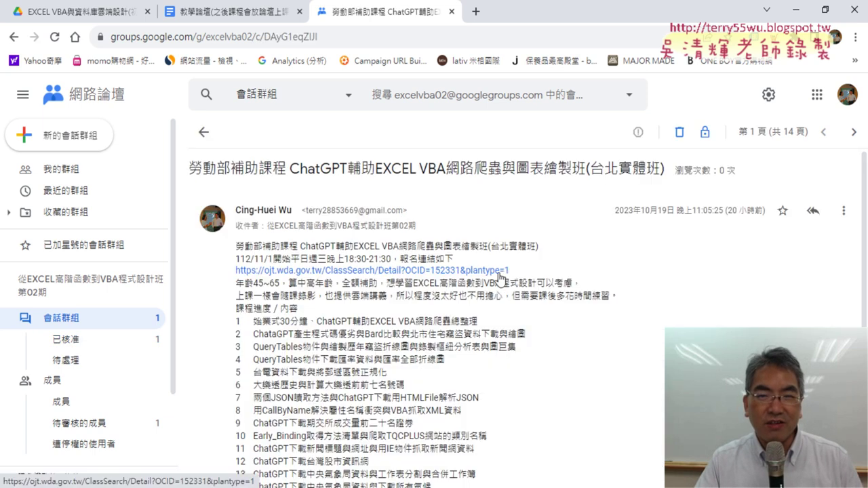
pyautogui.click(500, 271)
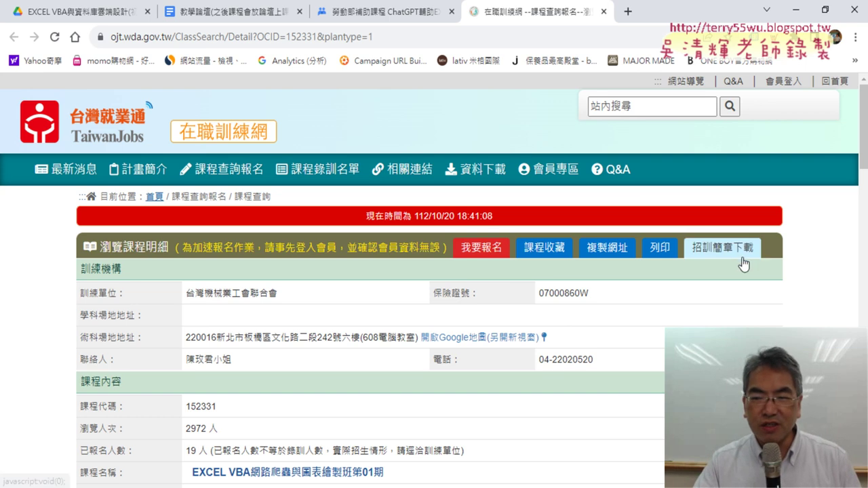
pyautogui.scroll(-6, 816, 290)
pyautogui.scroll(-2, 816, 289)
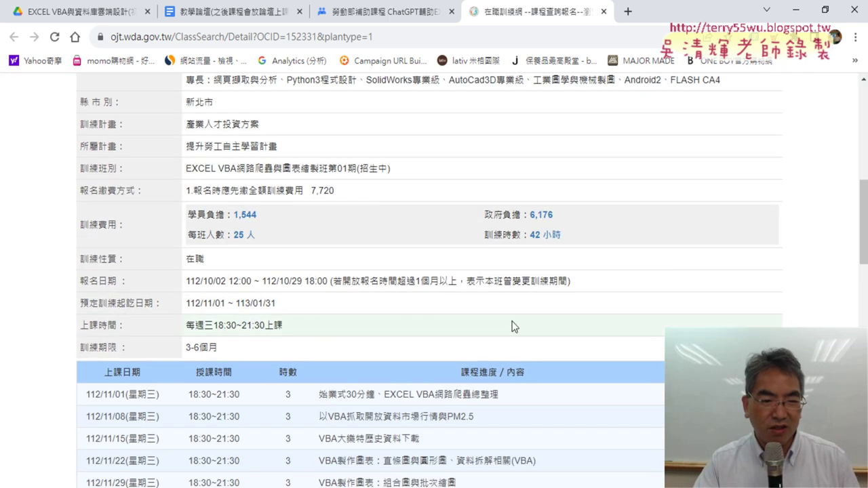
pyautogui.moveTo(300, 284); pyautogui.dragTo(280, 285)
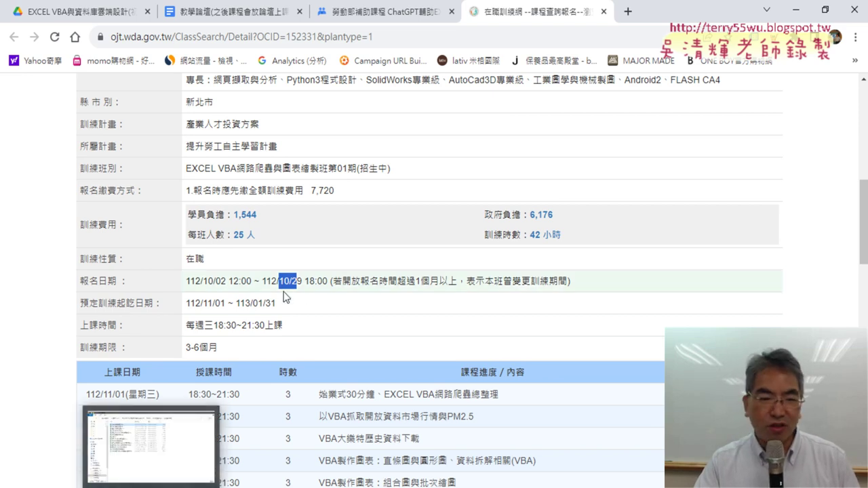
pyautogui.click(305, 290)
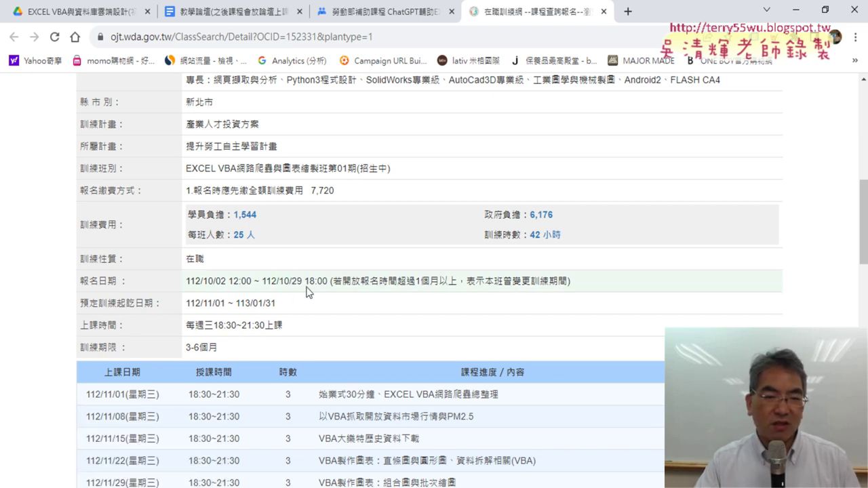
pyautogui.scroll(2, 306, 292)
pyautogui.scroll(1, 305, 291)
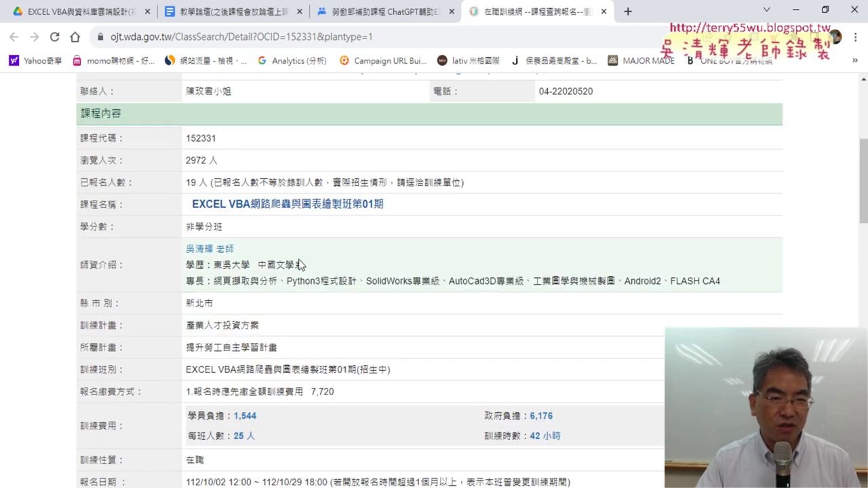
pyautogui.moveTo(208, 182); pyautogui.dragTo(185, 182)
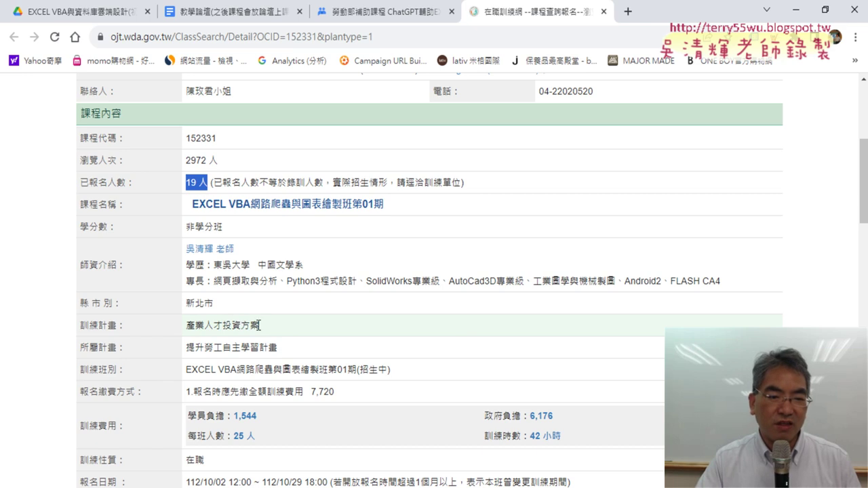
pyautogui.scroll(-2, 289, 330)
pyautogui.scroll(-2, 289, 330)
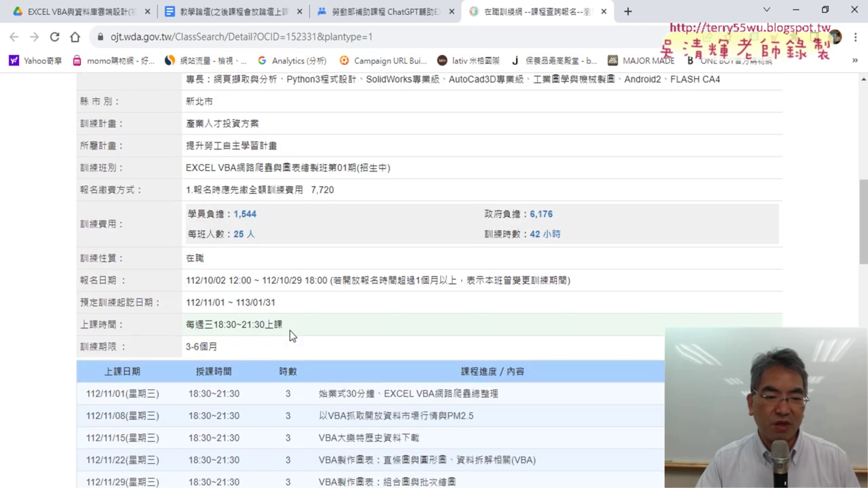
pyautogui.scroll(-3, 290, 330)
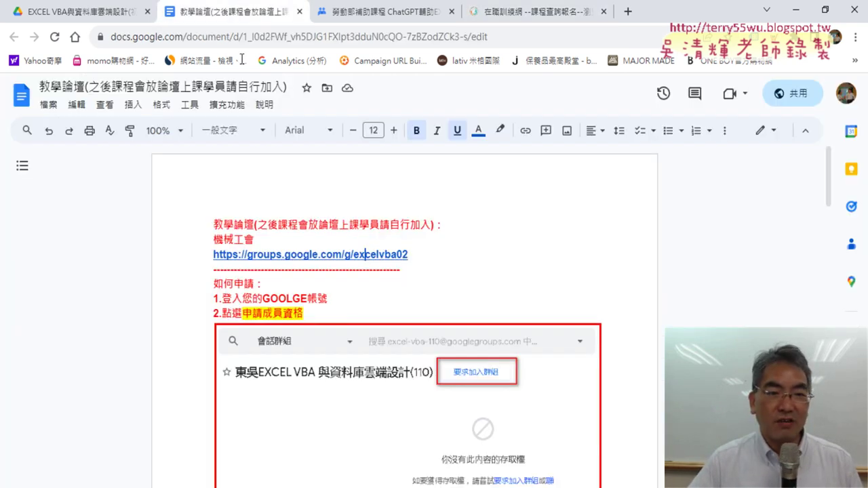
# Glance at the forum-joining guide in Google Docs, then open the 從EXCEL高階函數與VBA設計第13次上課 post
pyautogui.click(244, 11)
pyautogui.click(386, 11)
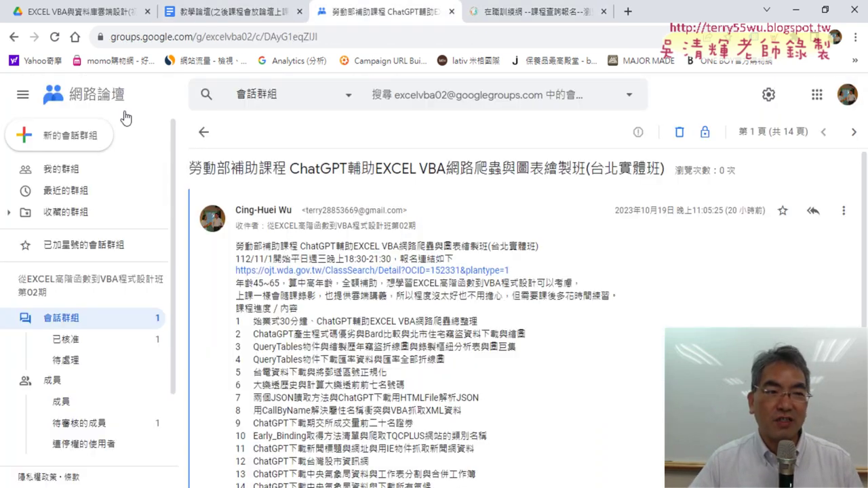
pyautogui.click(12, 38)
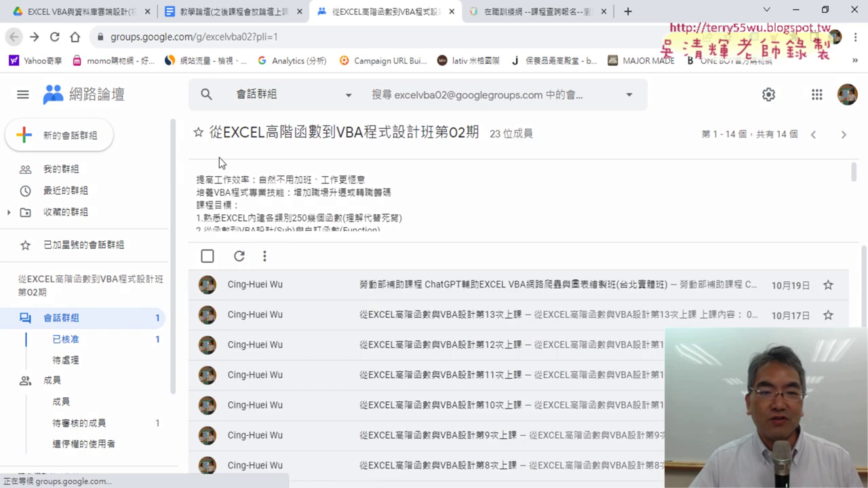
pyautogui.click(514, 322)
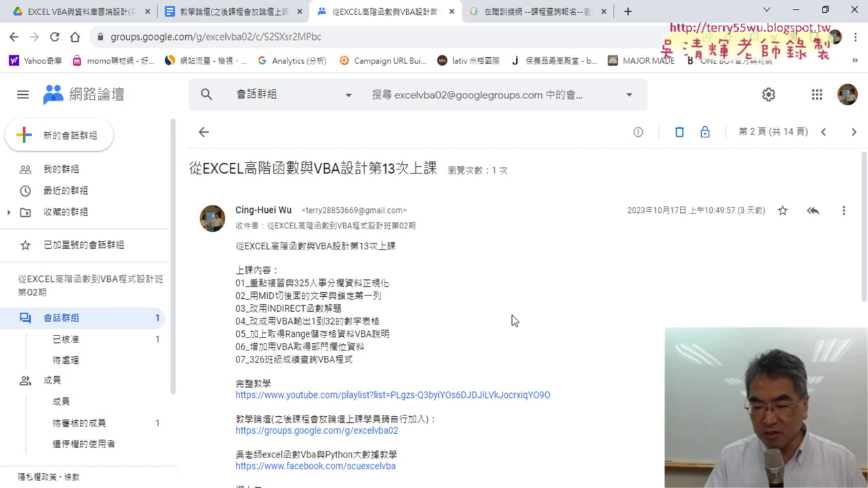
# Zoom the 13th lesson post in to 125% so its lesson list reads easily
pyautogui.hotkey('ctrl', '+')
pyautogui.hotkey('ctrl', '+')
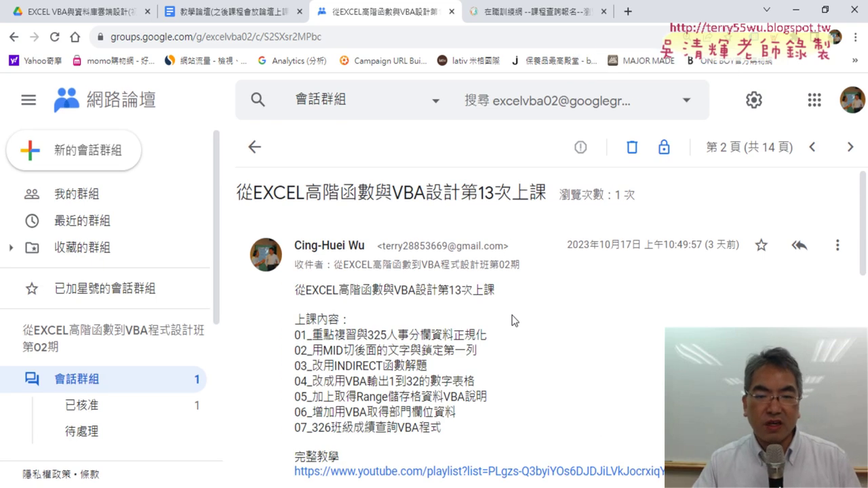
pyautogui.scroll(-2, 514, 319)
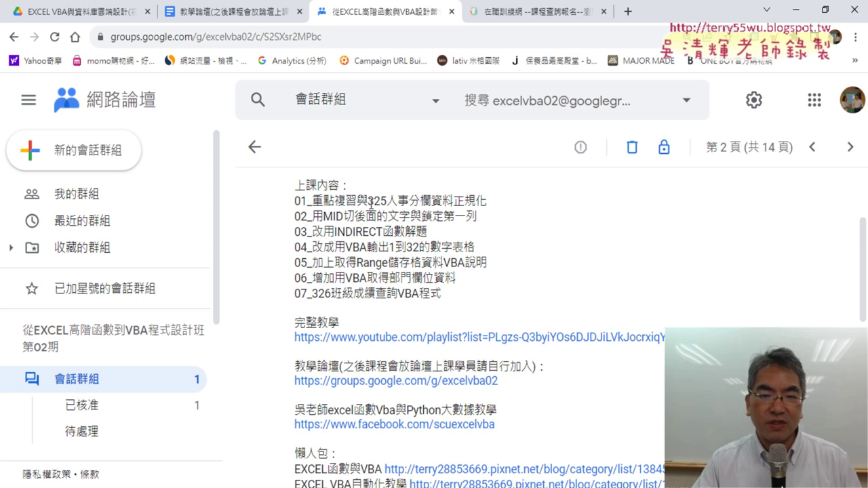
pyautogui.moveTo(367, 200); pyautogui.dragTo(495, 211)
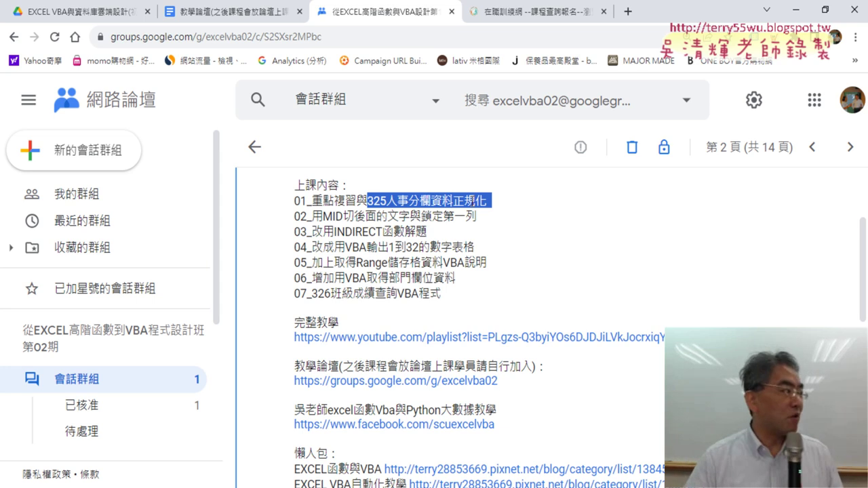
pyautogui.hotkey('alt', 'Tab')
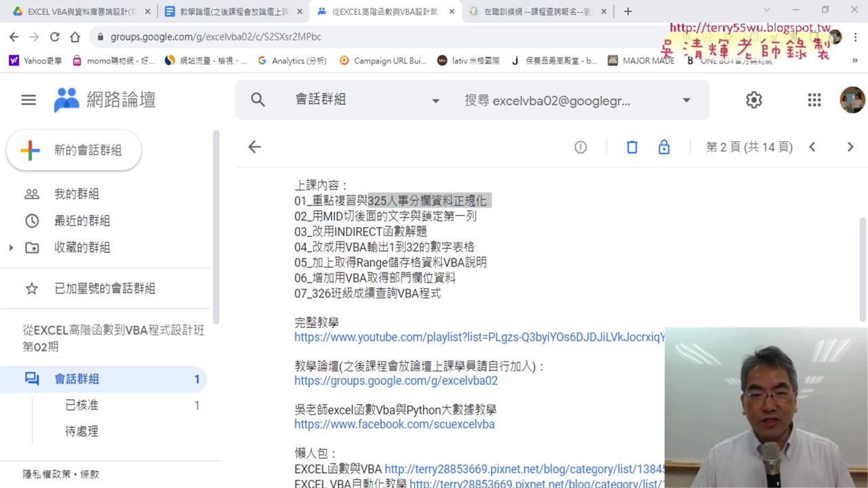
pyautogui.click(383, 231)
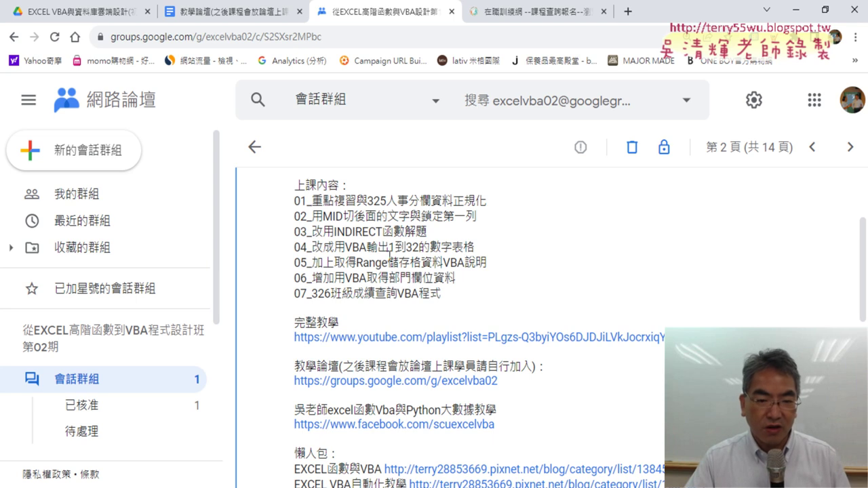
pyautogui.moveTo(437, 293); pyautogui.dragTo(321, 299)
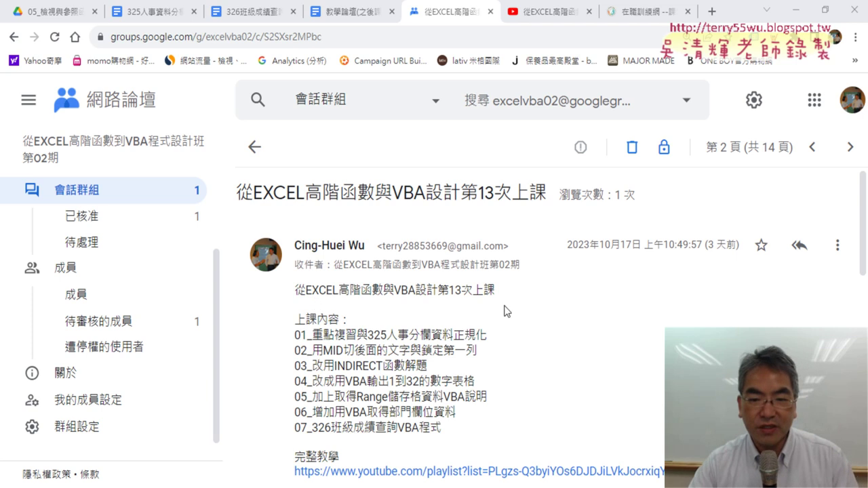
# Highlight 資料正規化, INDIRECT函數 and 326班級成績查詢VBA程式 in the post, then switch to the Excel workbook
pyautogui.moveTo(430, 336); pyautogui.dragTo(491, 336)
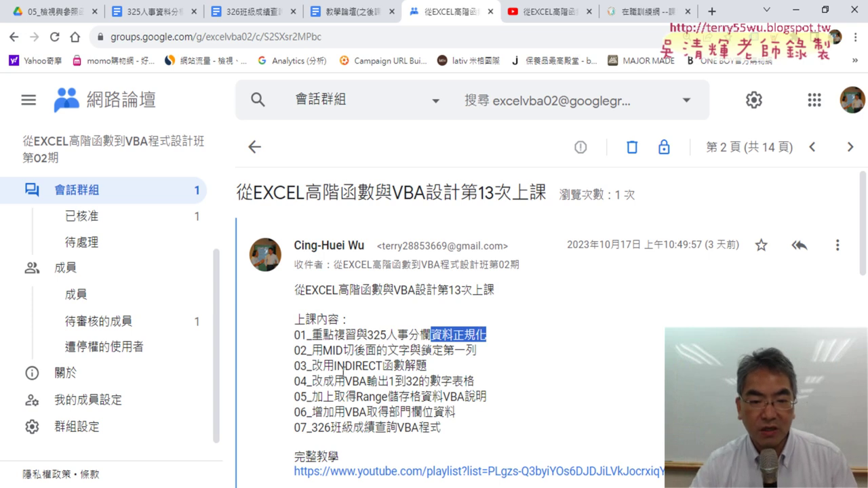
pyautogui.moveTo(335, 366); pyautogui.dragTo(405, 366)
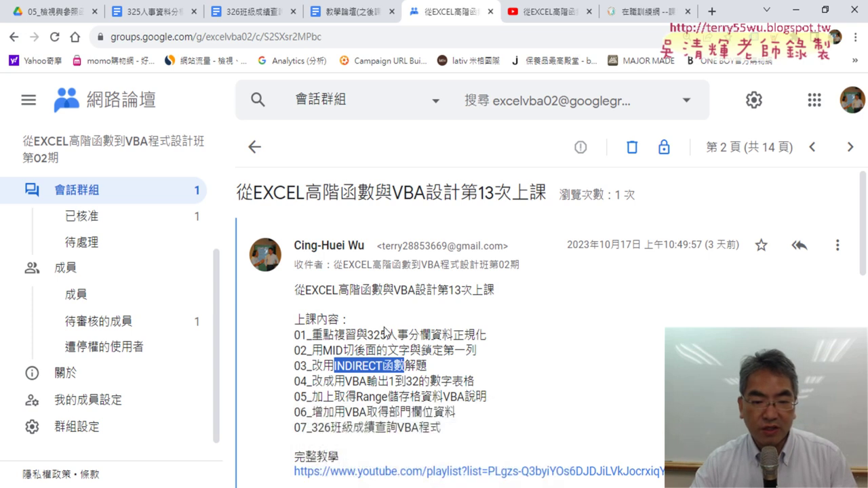
pyautogui.moveTo(312, 428); pyautogui.dragTo(442, 432)
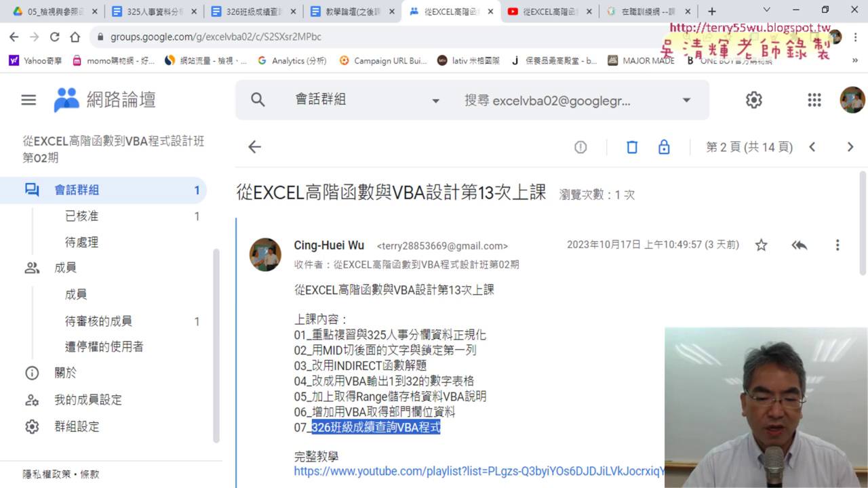
pyautogui.hotkey('alt', 'Tab')
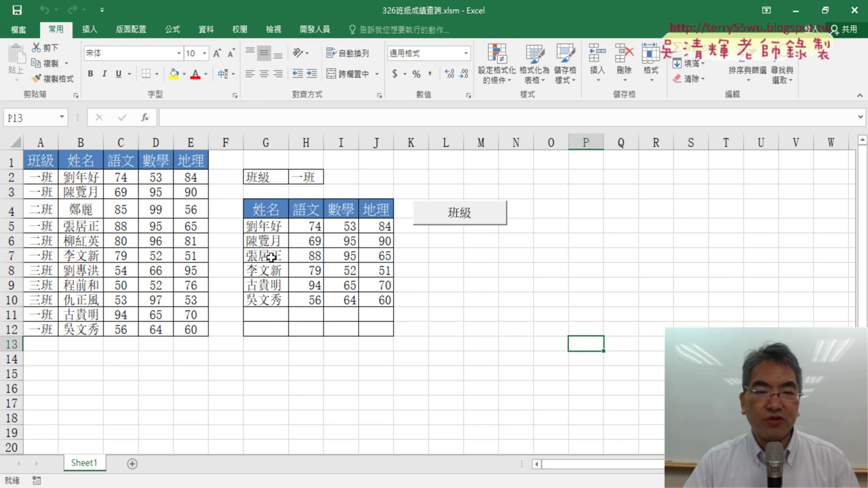
# Clear the old scores from G5:J12 and check the H2 class dropdown, leaving 一班 unchanged
pyautogui.moveTo(263, 230); pyautogui.dragTo(371, 324)
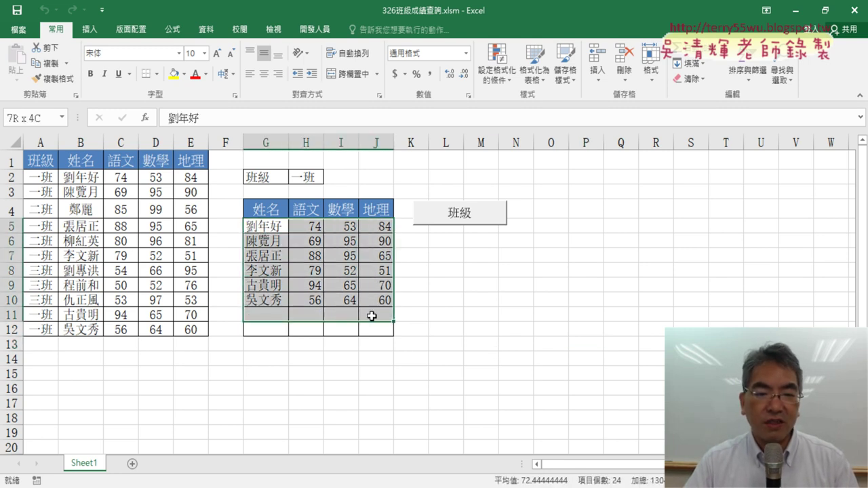
pyautogui.press('Delete')
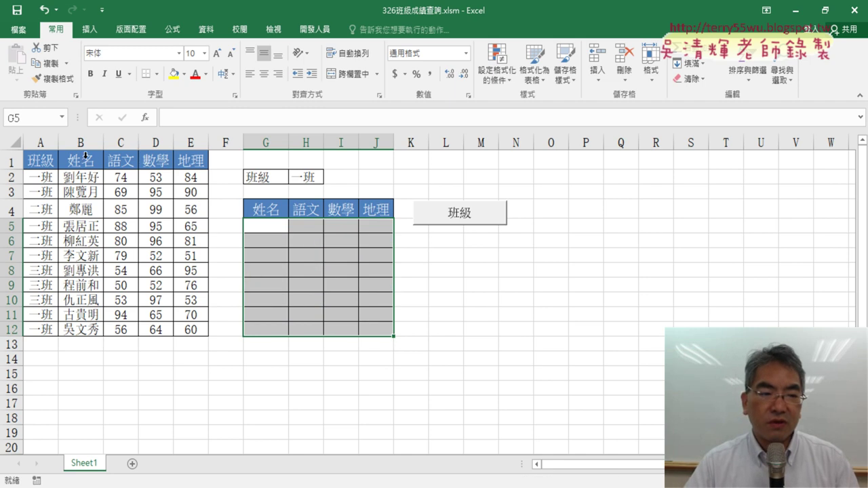
pyautogui.click(40, 142)
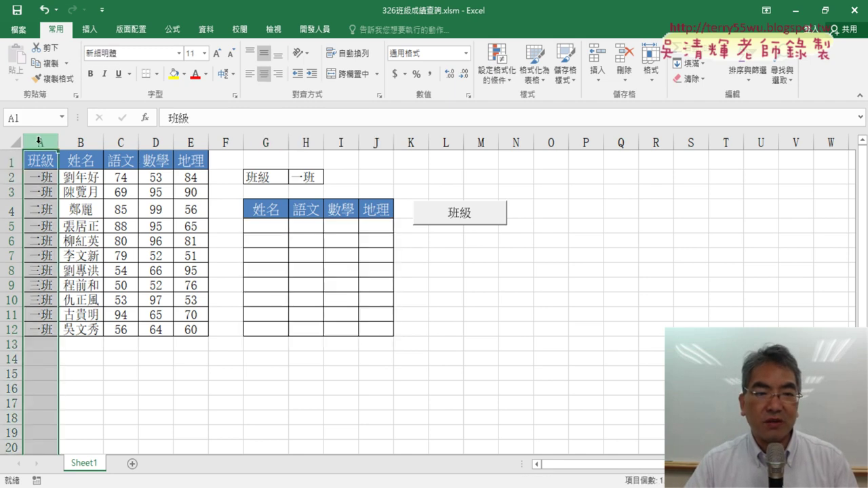
pyautogui.click(308, 177)
pyautogui.click(328, 178)
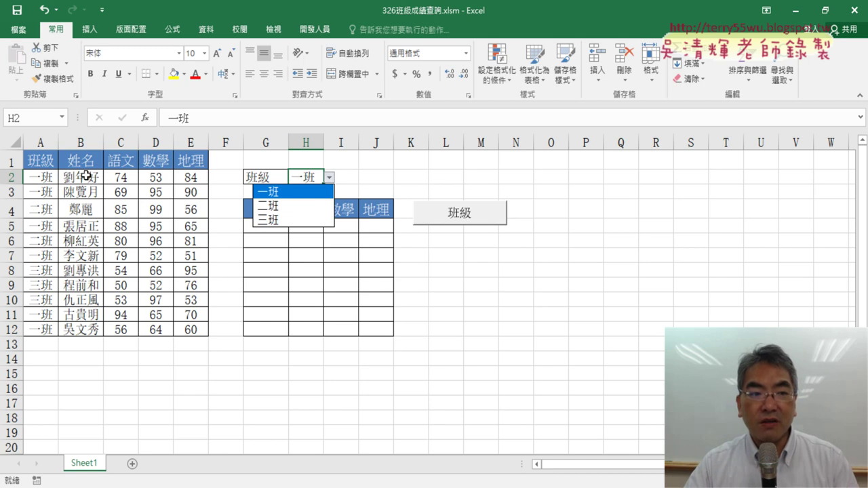
pyautogui.press('Escape')
# Reselect the empty score table G5:J12 and show the Developer tab
pyautogui.moveTo(260, 227); pyautogui.dragTo(376, 270)
pyautogui.moveTo(380, 319); pyautogui.dragTo(387, 334)
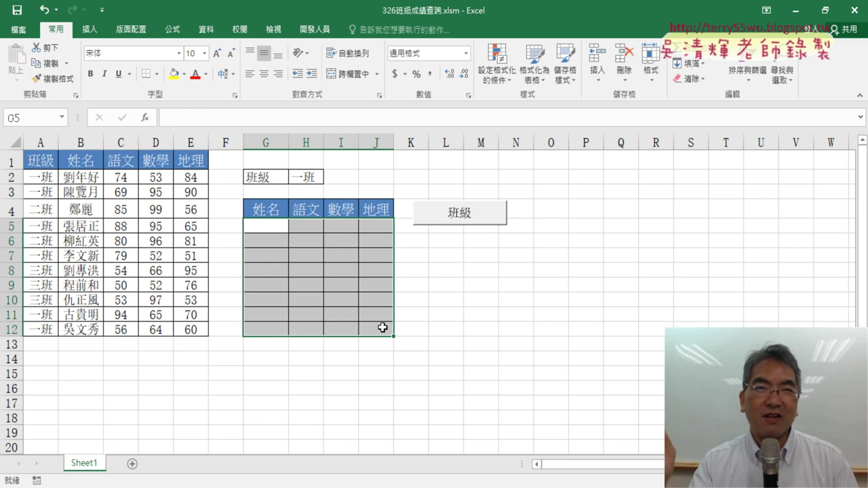
pyautogui.click(310, 31)
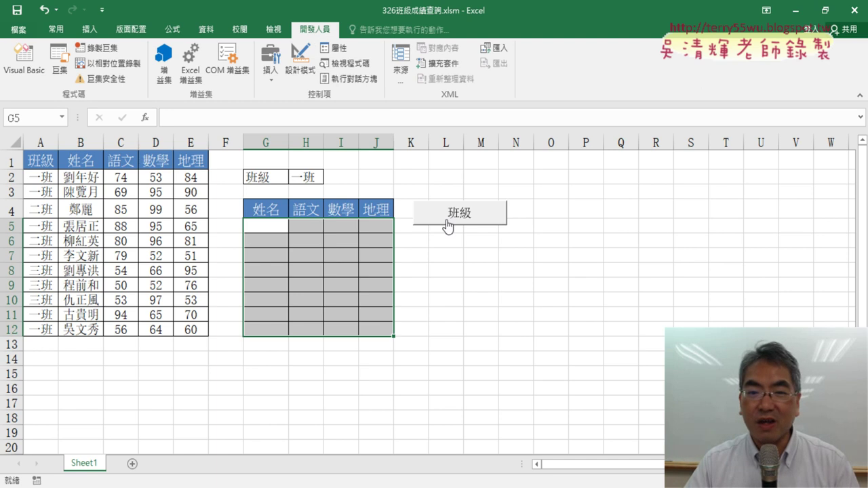
# Open Module1's Sub 班級 macro in the VBA editor, moved right beside the score table
pyautogui.click(31, 73)
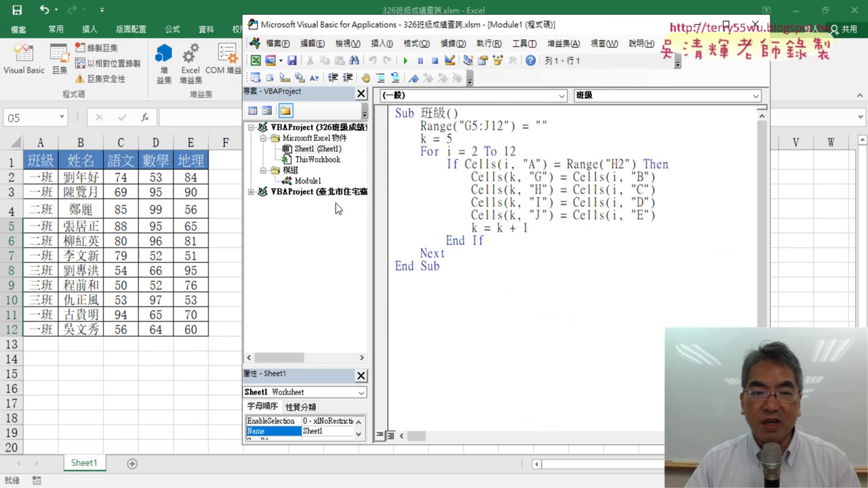
pyautogui.rightClick(294, 161)
pyautogui.moveTo(399, 221)
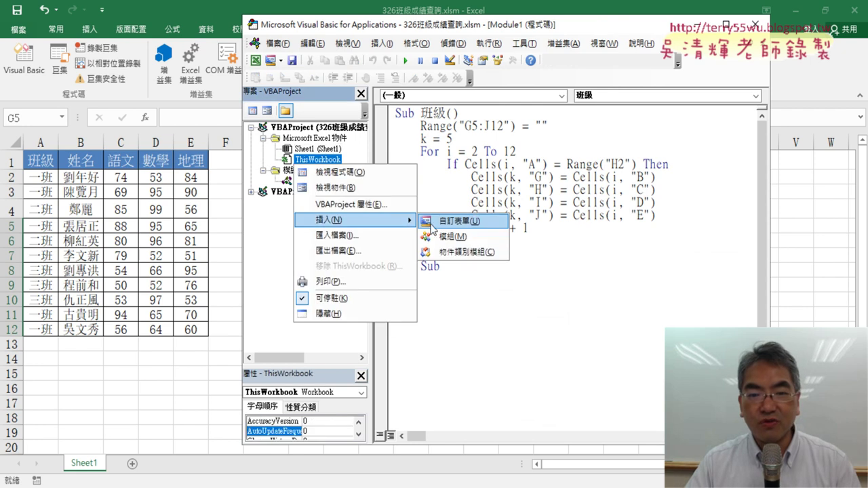
pyautogui.click(427, 165)
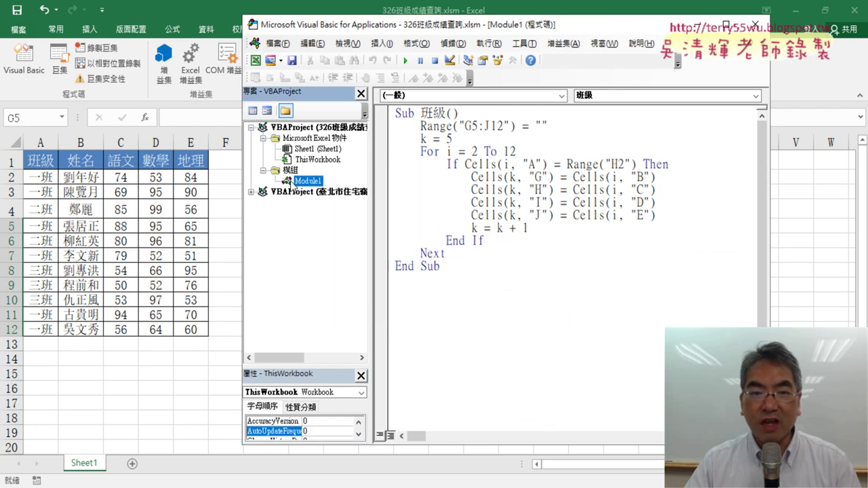
pyautogui.moveTo(469, 37); pyautogui.dragTo(710, 57)
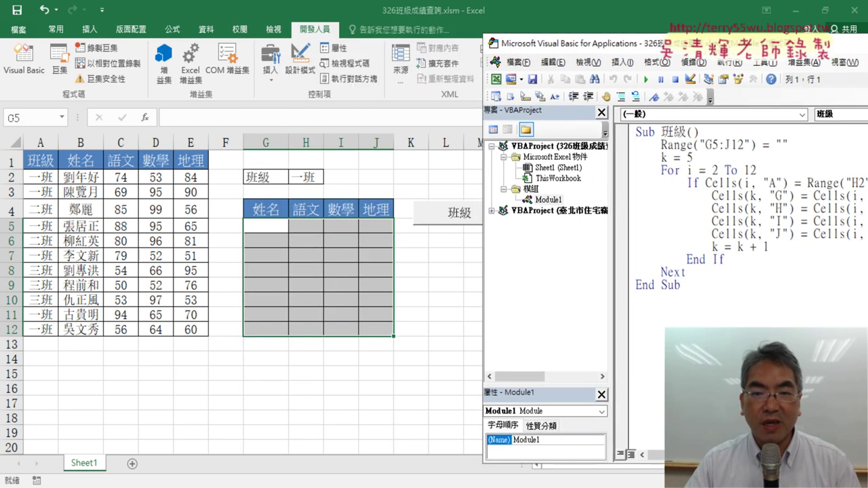
pyautogui.moveTo(638, 131); pyautogui.dragTo(709, 131)
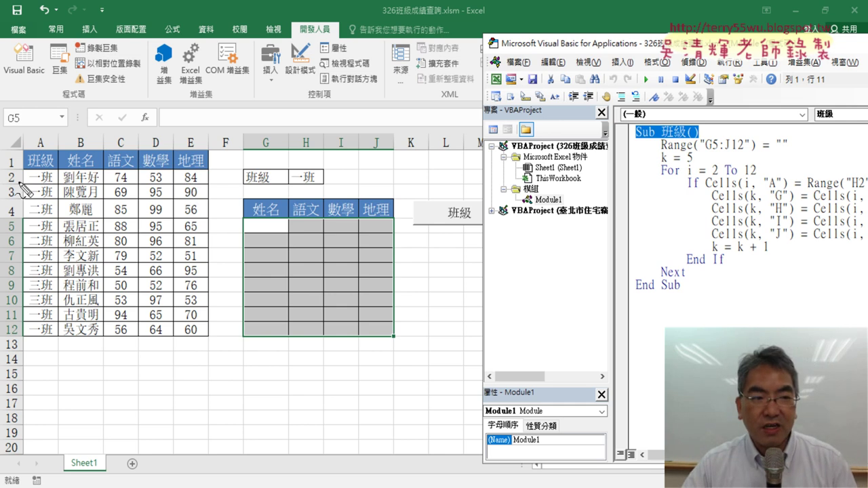
pyautogui.moveTo(5, 190); pyautogui.dragTo(16, 176)
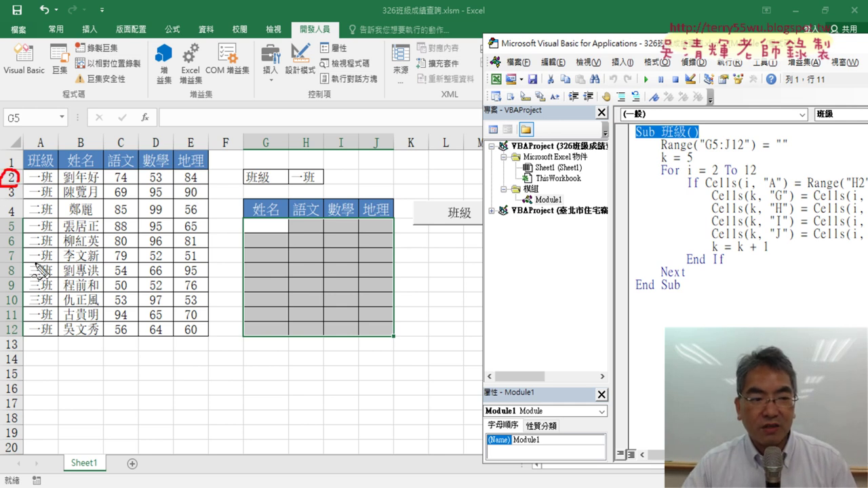
pyautogui.moveTo(6, 339); pyautogui.dragTo(27, 336)
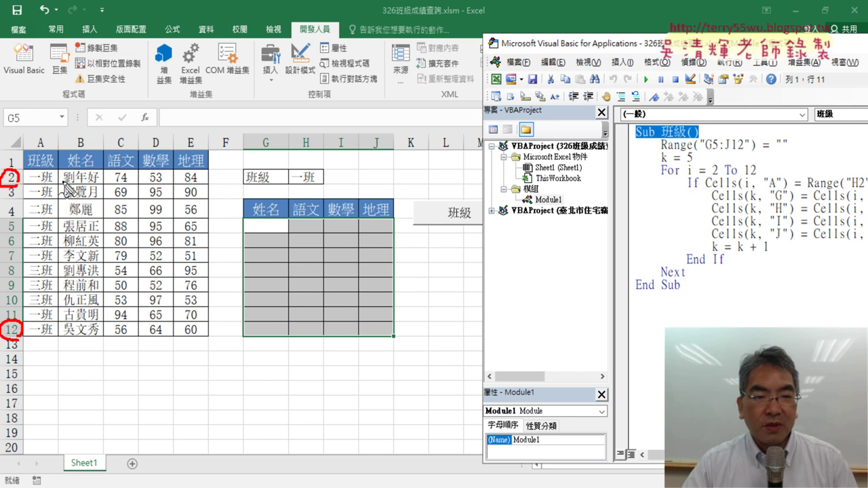
pyautogui.moveTo(44, 189); pyautogui.dragTo(59, 186)
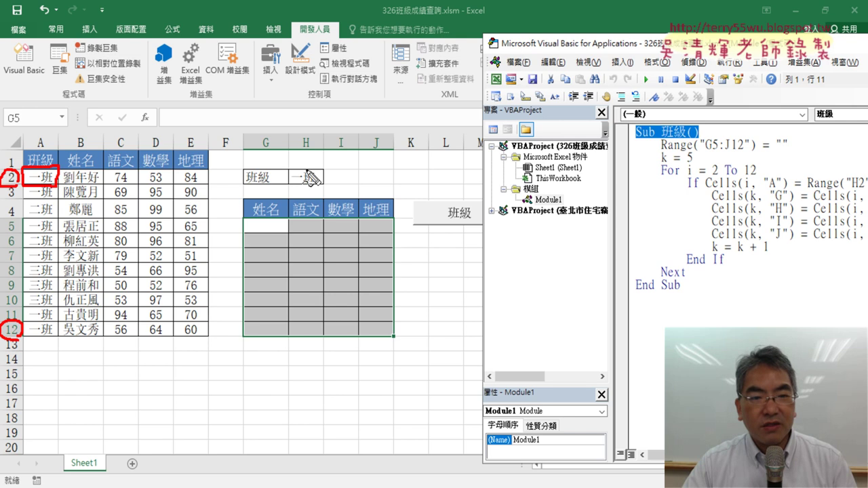
pyautogui.moveTo(285, 184); pyautogui.dragTo(323, 183)
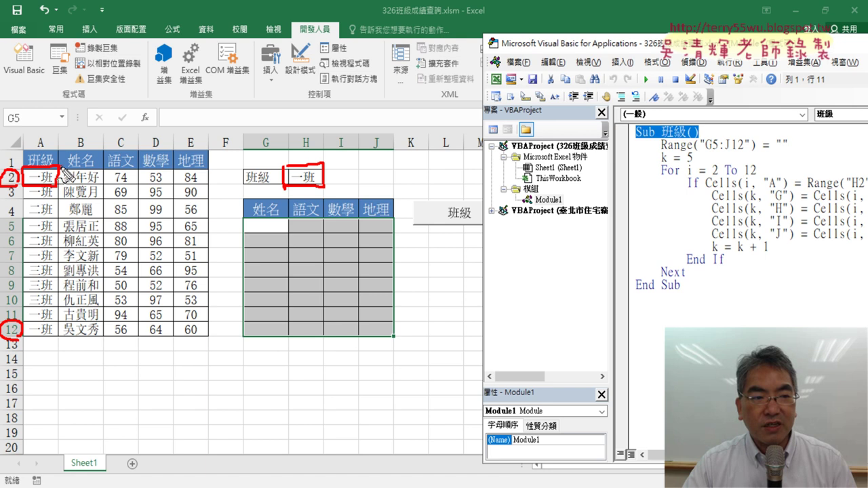
pyautogui.moveTo(68, 176); pyautogui.dragTo(200, 191)
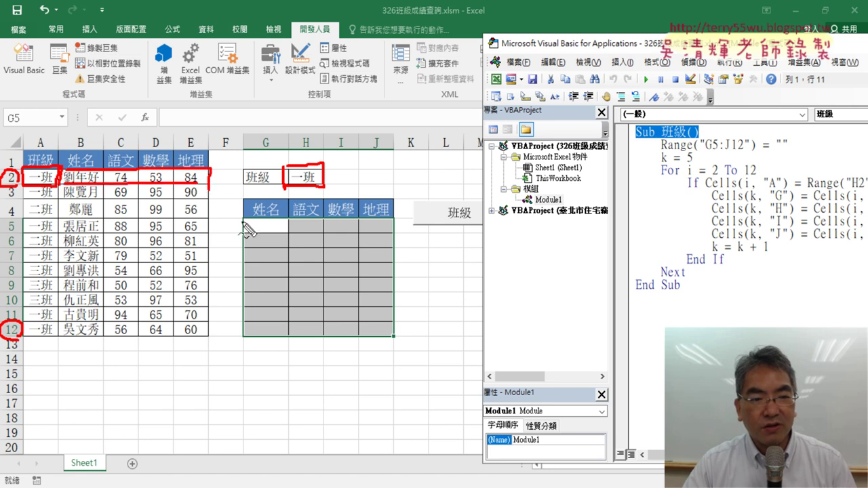
pyautogui.moveTo(238, 234); pyautogui.dragTo(399, 229)
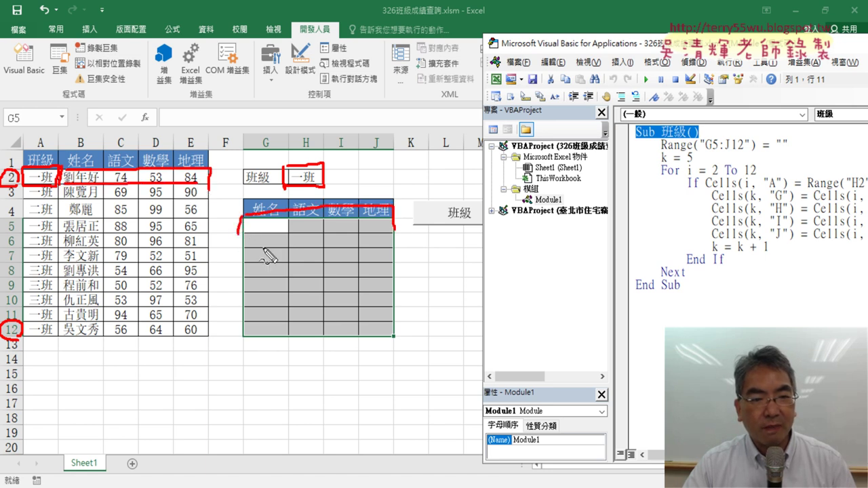
pyautogui.moveTo(248, 238); pyautogui.dragTo(392, 234)
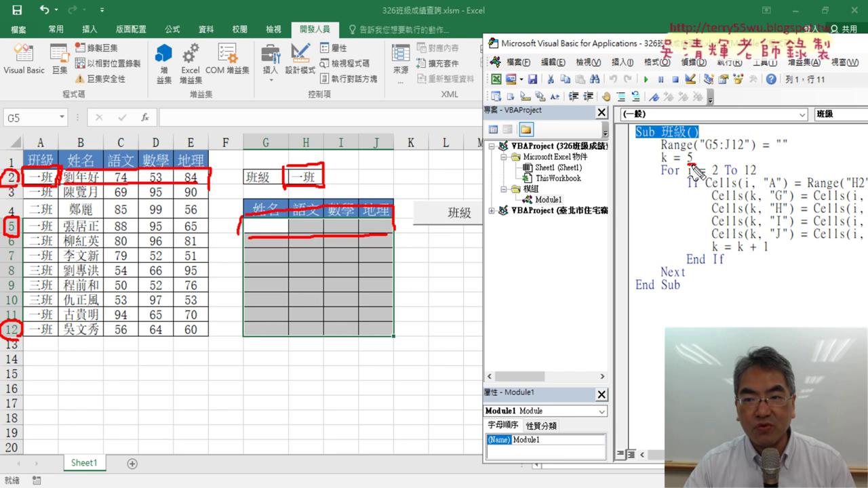
pyautogui.moveTo(691, 165); pyautogui.dragTo(651, 166)
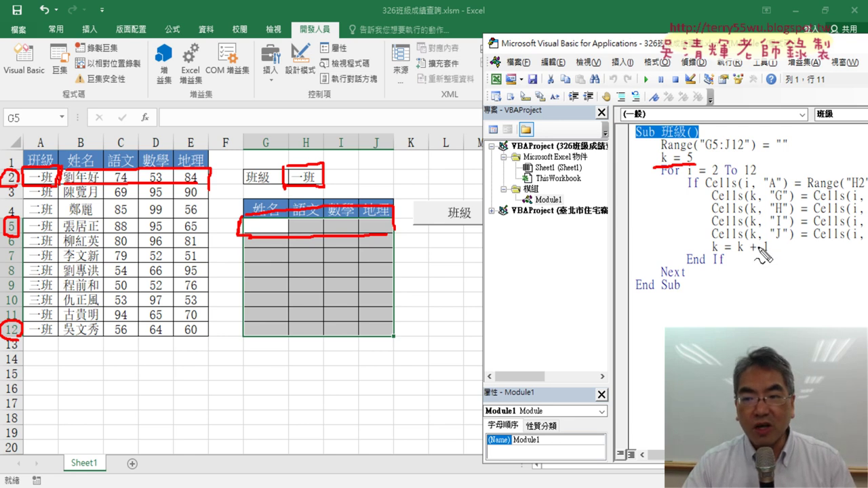
pyautogui.moveTo(774, 257)
pyautogui.mouseDown()
pyautogui.moveTo(710, 246)
pyautogui.moveTo(774, 258)
pyautogui.mouseUp()
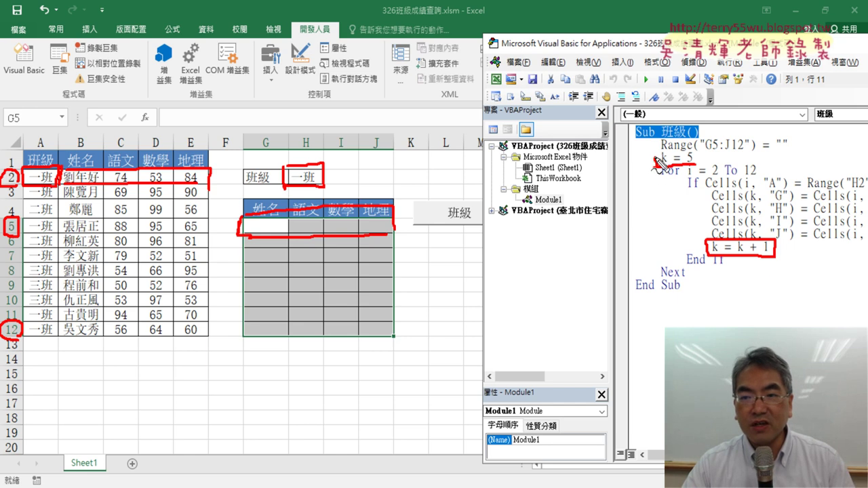
pyautogui.moveTo(654, 153); pyautogui.dragTo(700, 162)
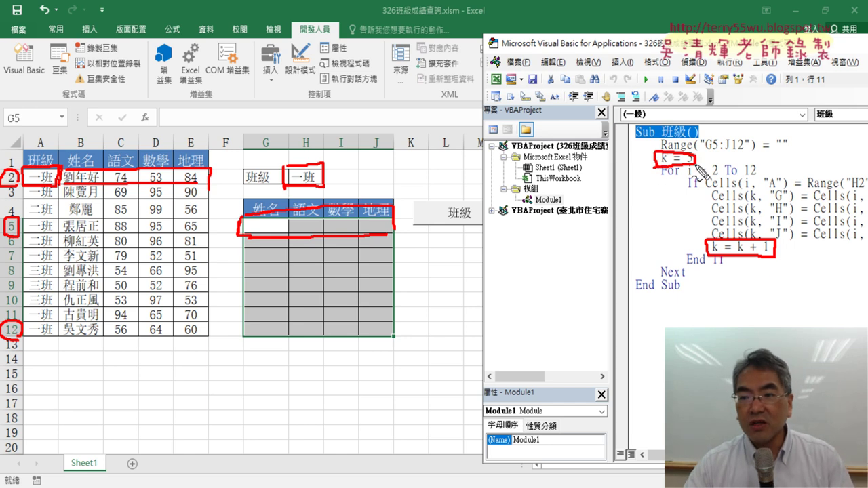
pyautogui.press('Escape')
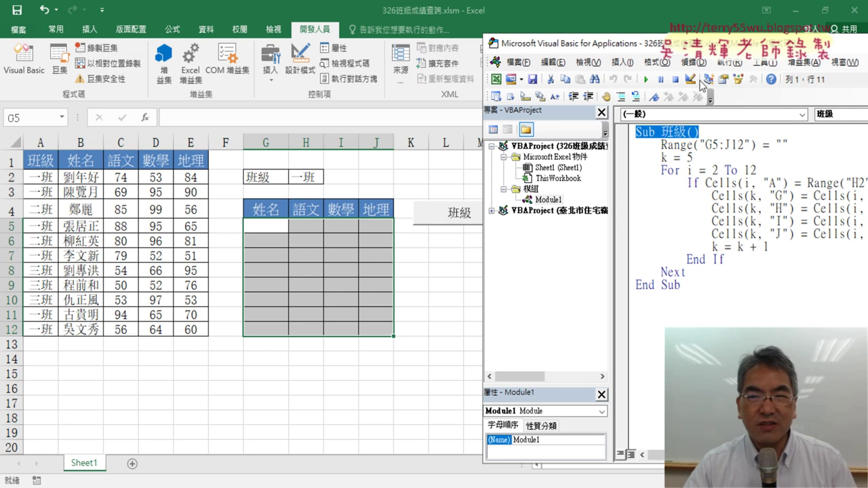
pyautogui.moveTo(677, 44); pyautogui.dragTo(557, 31)
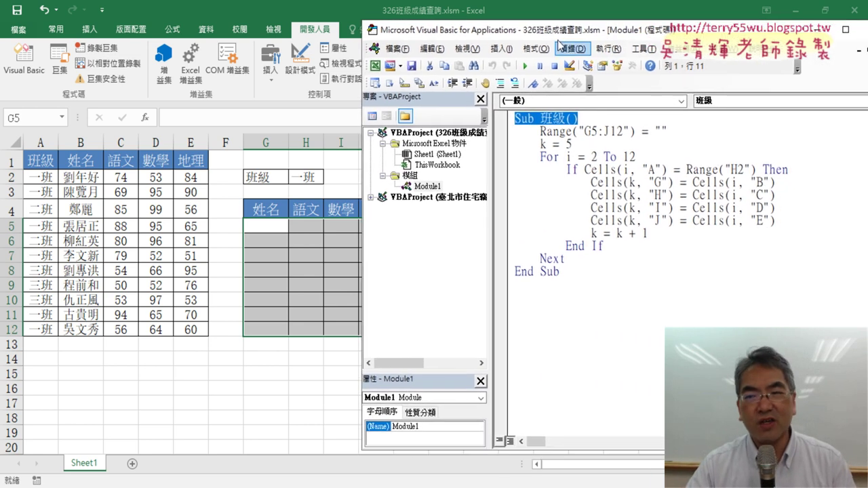
pyautogui.click(505, 159)
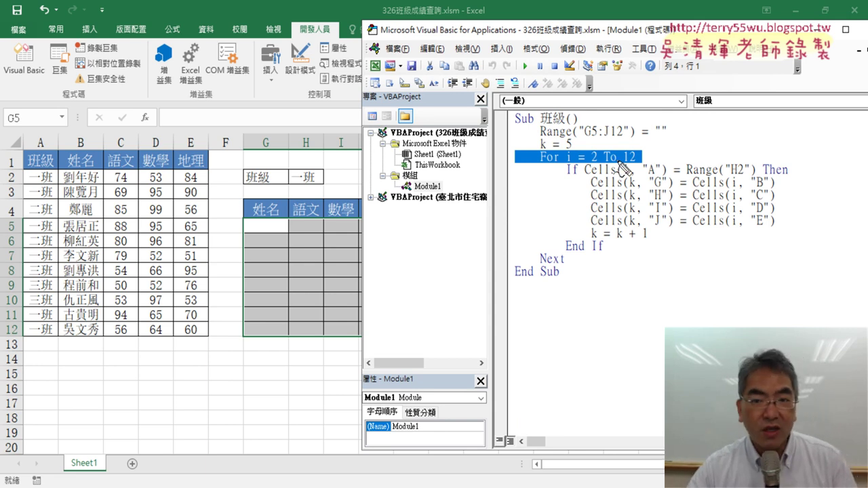
pyautogui.moveTo(19, 180); pyautogui.dragTo(17, 178)
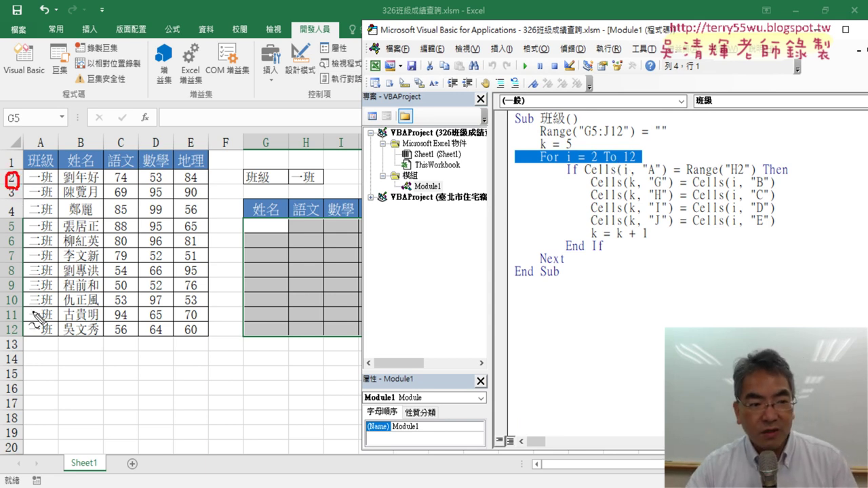
pyautogui.moveTo(20, 326)
pyautogui.mouseDown()
pyautogui.moveTo(6, 339)
pyautogui.moveTo(24, 336)
pyautogui.mouseUp()
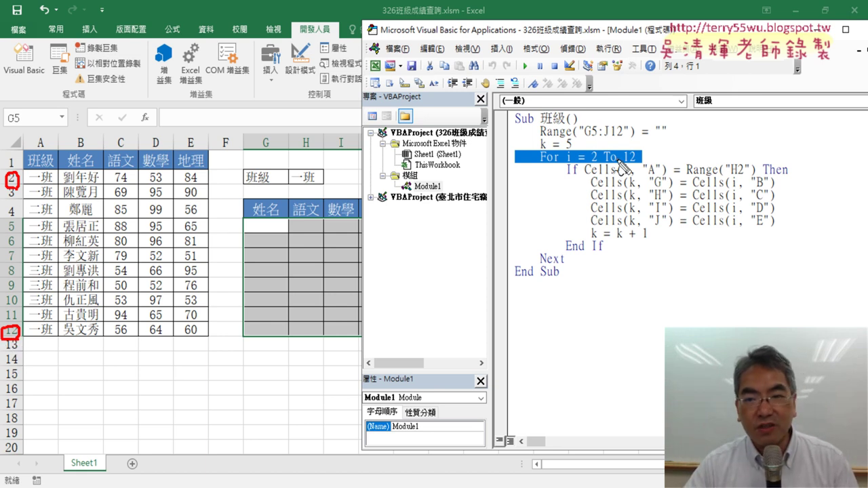
pyautogui.moveTo(588, 162); pyautogui.dragTo(594, 164)
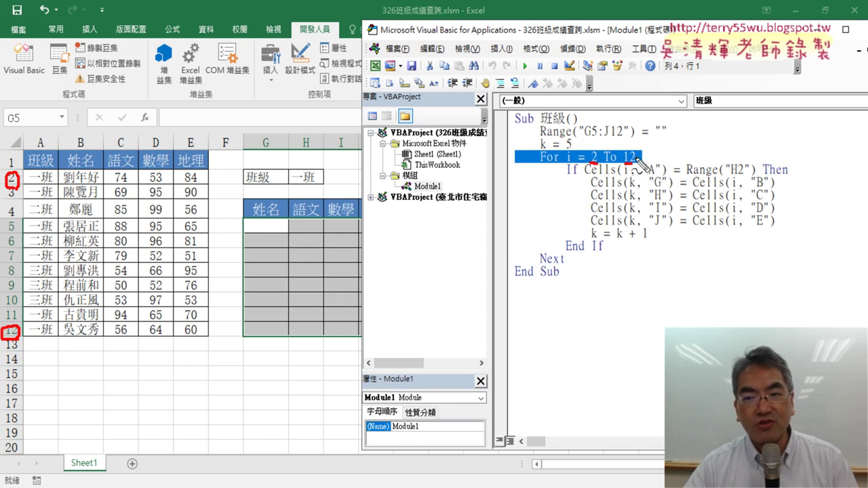
pyautogui.moveTo(564, 264); pyautogui.dragTo(541, 263)
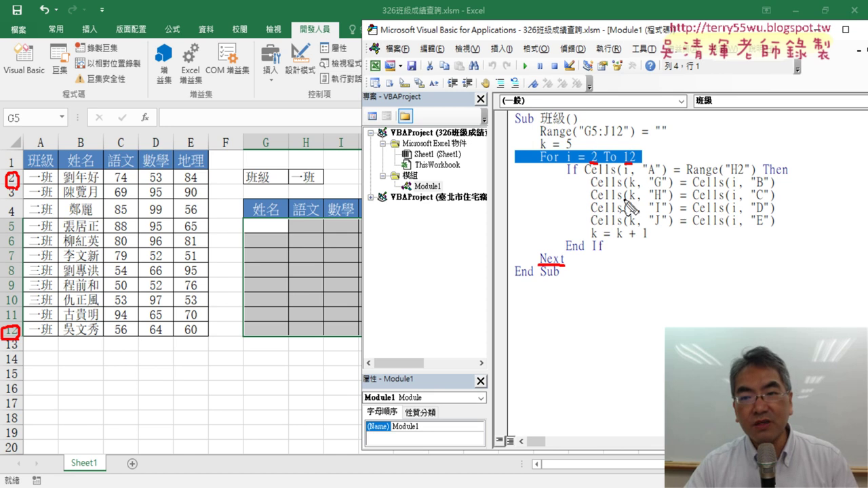
pyautogui.moveTo(24, 174)
pyautogui.mouseDown()
pyautogui.moveTo(24, 192)
pyautogui.moveTo(53, 167)
pyautogui.moveTo(58, 183)
pyautogui.mouseUp()
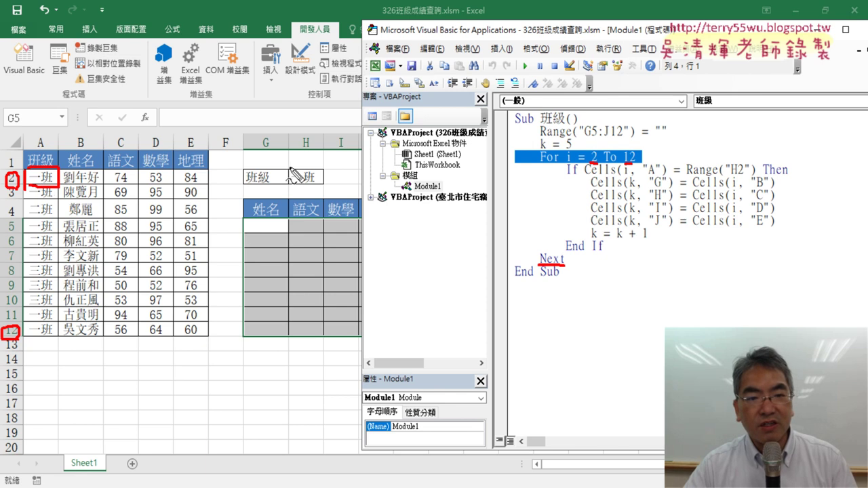
pyautogui.moveTo(288, 170)
pyautogui.mouseDown()
pyautogui.moveTo(289, 185)
pyautogui.moveTo(328, 168)
pyautogui.moveTo(294, 189)
pyautogui.mouseUp()
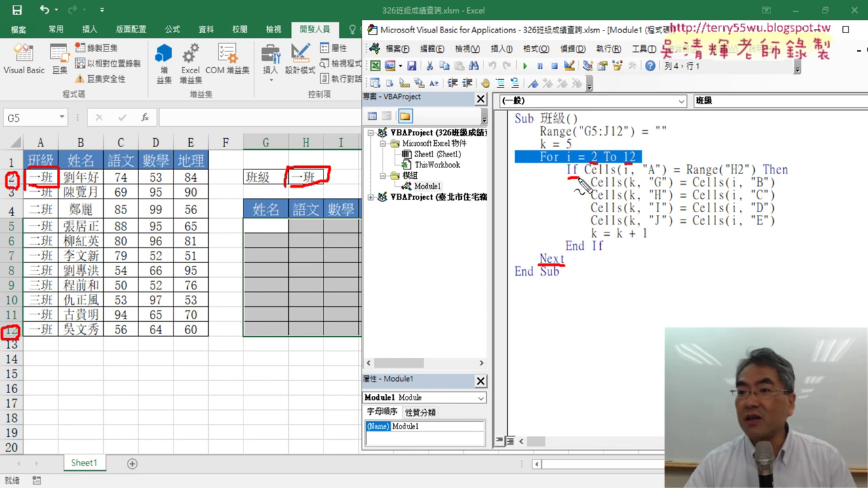
pyautogui.moveTo(577, 178); pyautogui.dragTo(656, 175)
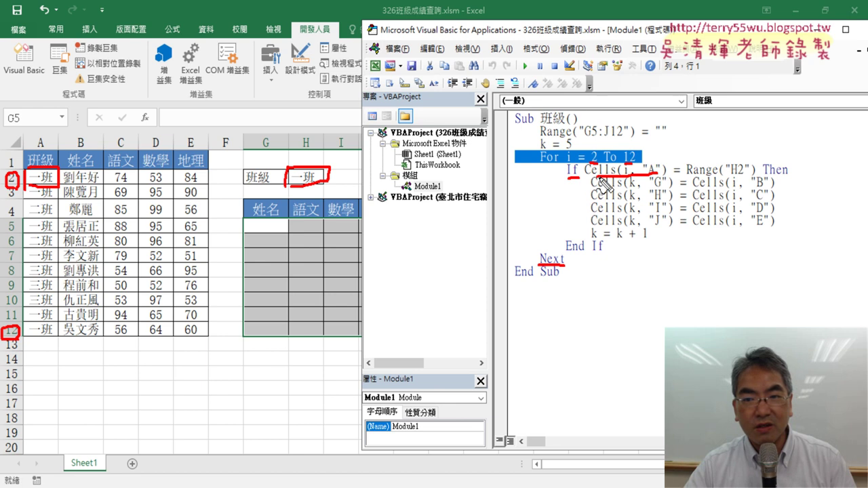
pyautogui.moveTo(614, 151)
pyautogui.mouseDown()
pyautogui.moveTo(120, 126)
pyautogui.moveTo(78, 163)
pyautogui.mouseUp()
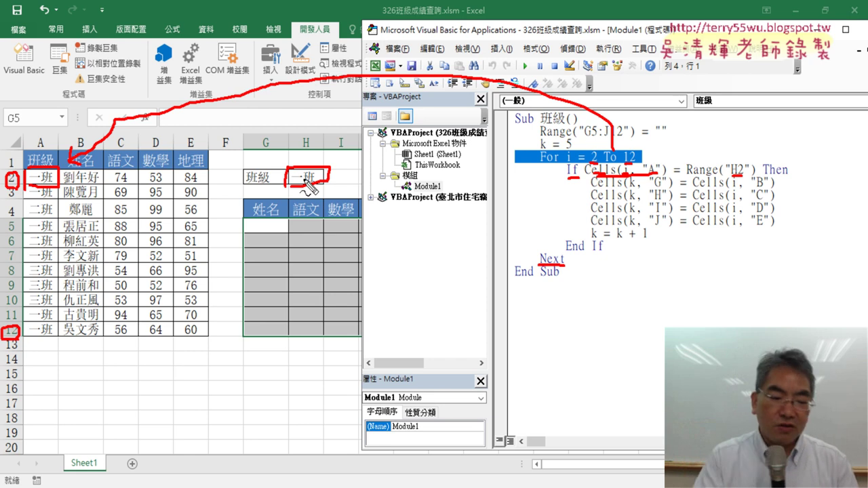
pyautogui.press('Escape')
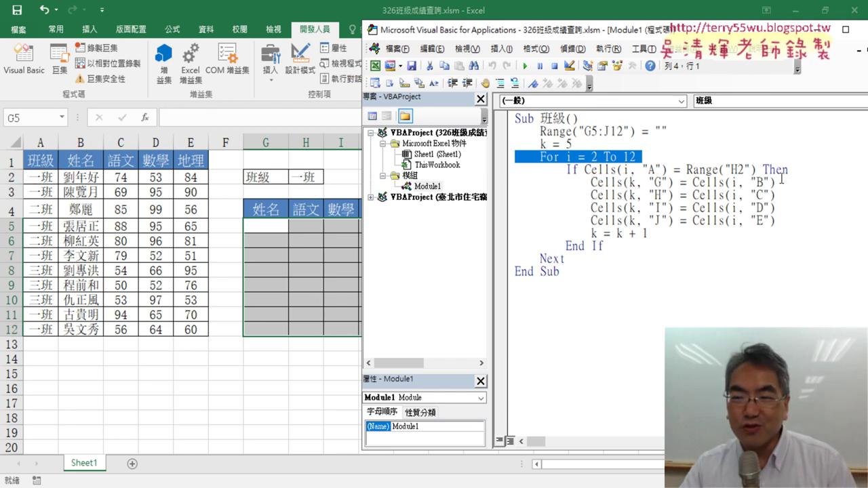
pyautogui.moveTo(687, 169); pyautogui.dragTo(751, 170)
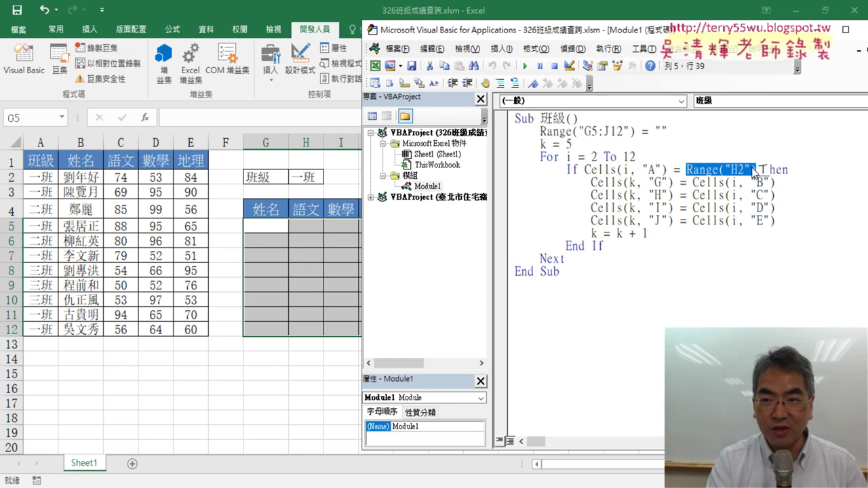
pyautogui.write('c')
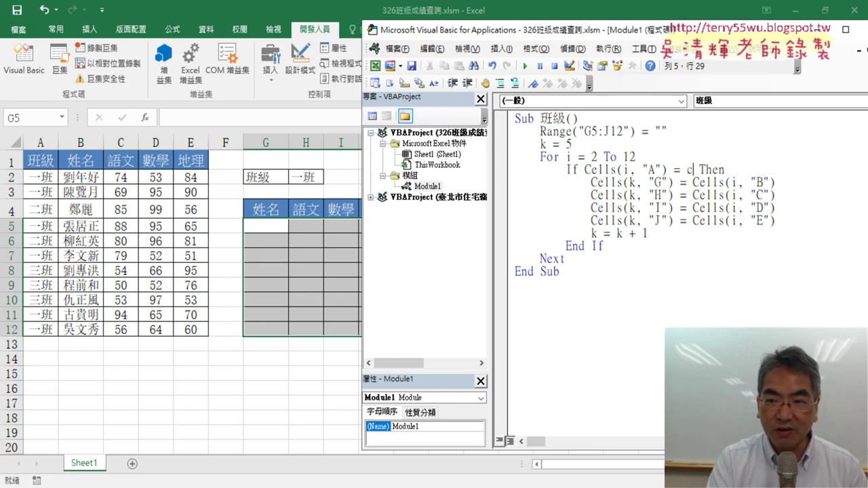
pyautogui.write('ells')
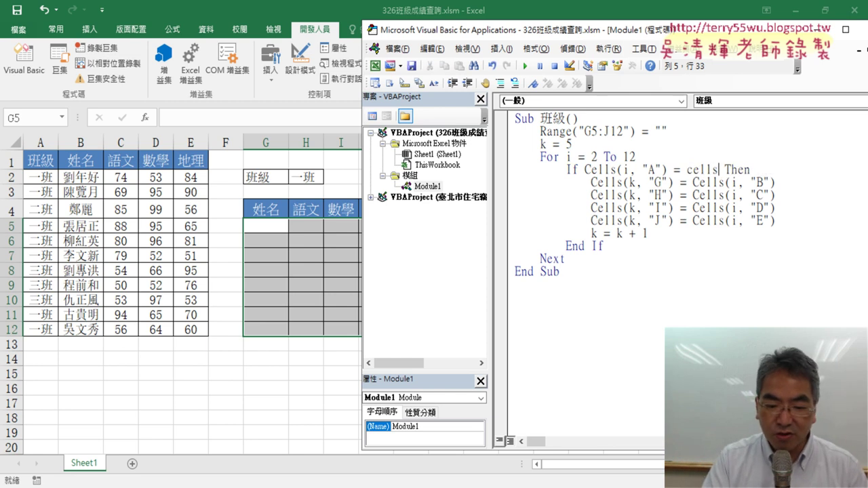
pyautogui.write('(2')
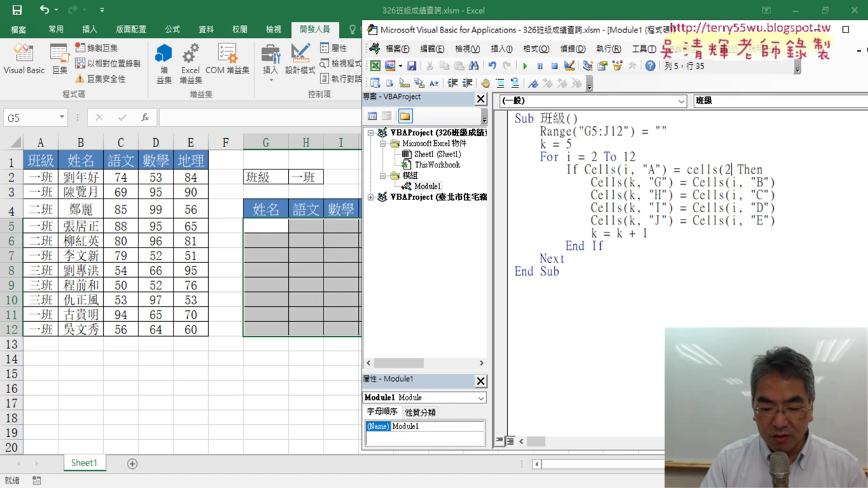
pyautogui.write(',"')
pyautogui.write('H"')
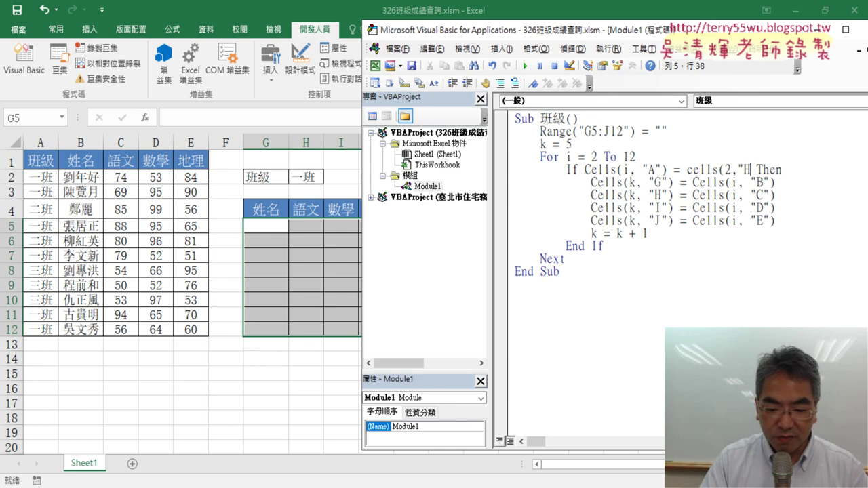
pyautogui.write(')')
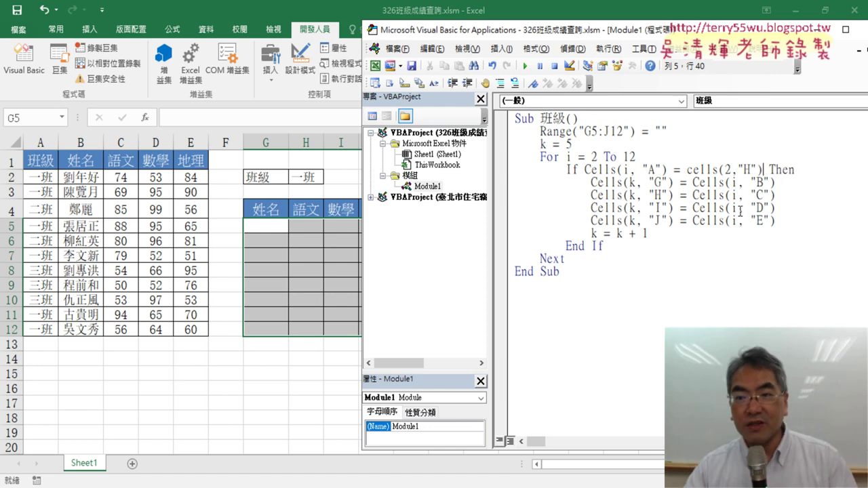
pyautogui.click(736, 226)
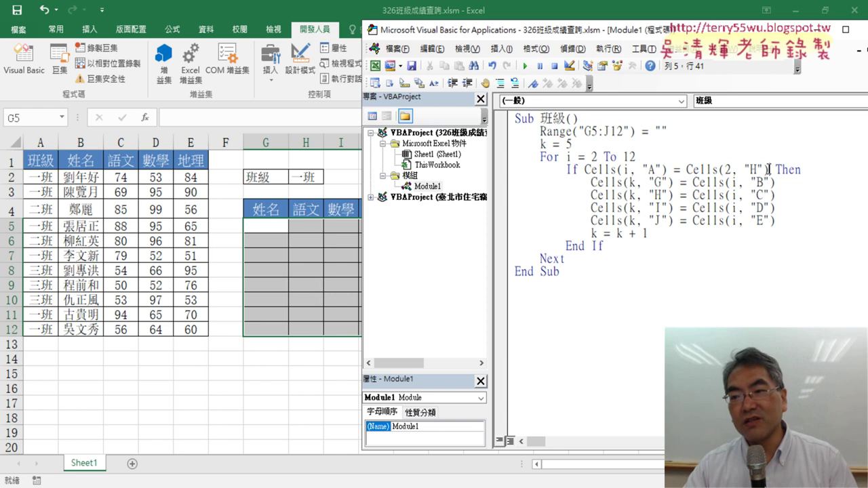
pyautogui.moveTo(768, 169); pyautogui.dragTo(683, 169)
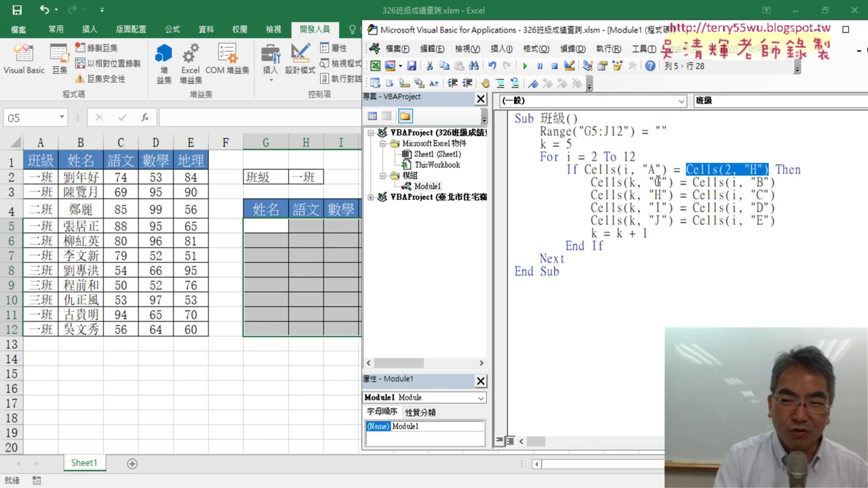
pyautogui.write('ran')
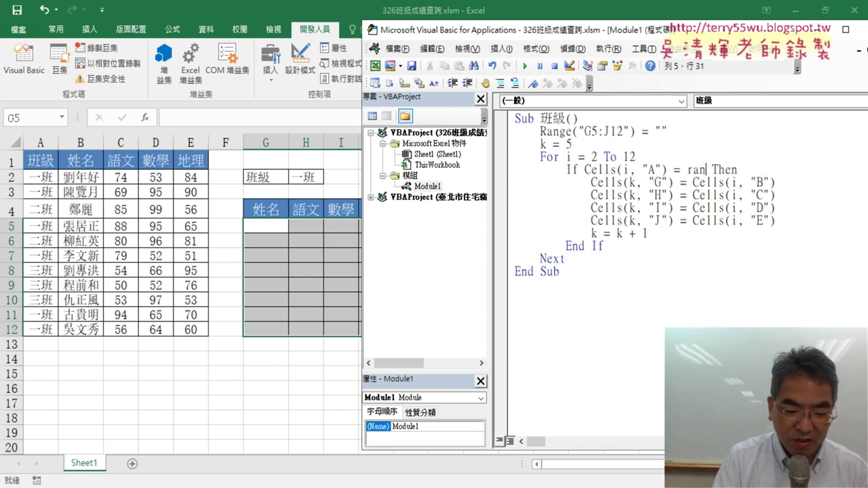
pyautogui.write('ge(')
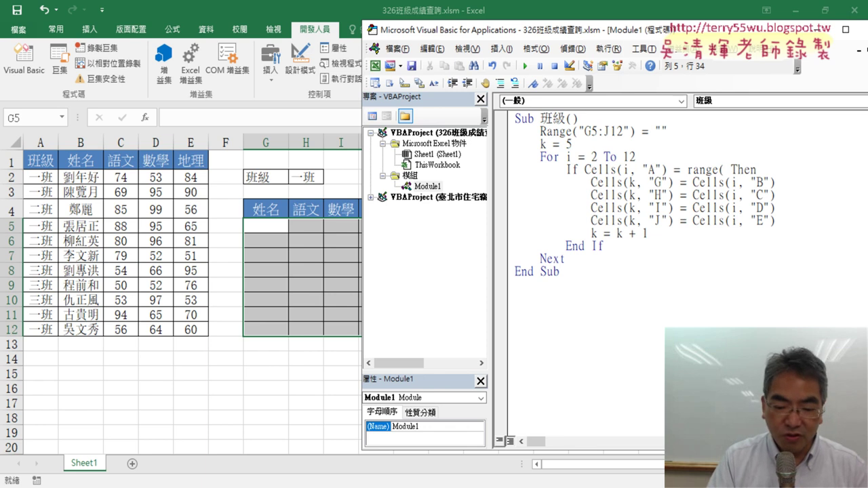
pyautogui.write('"H2')
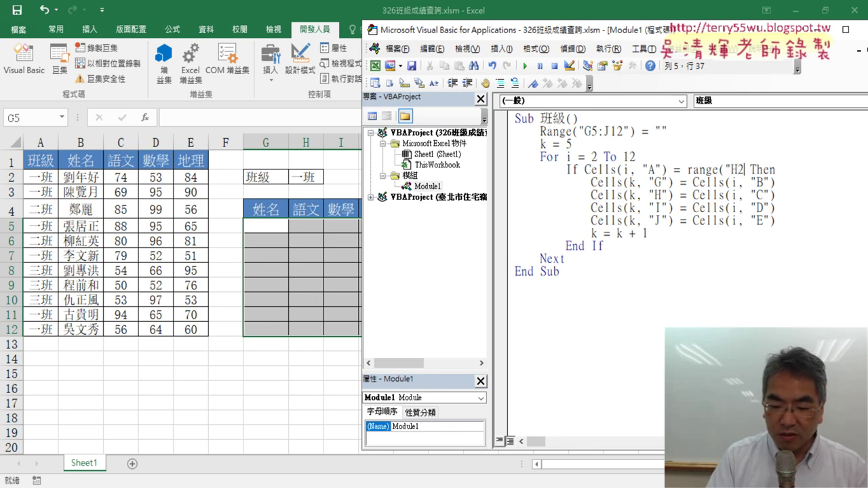
pyautogui.write('")')
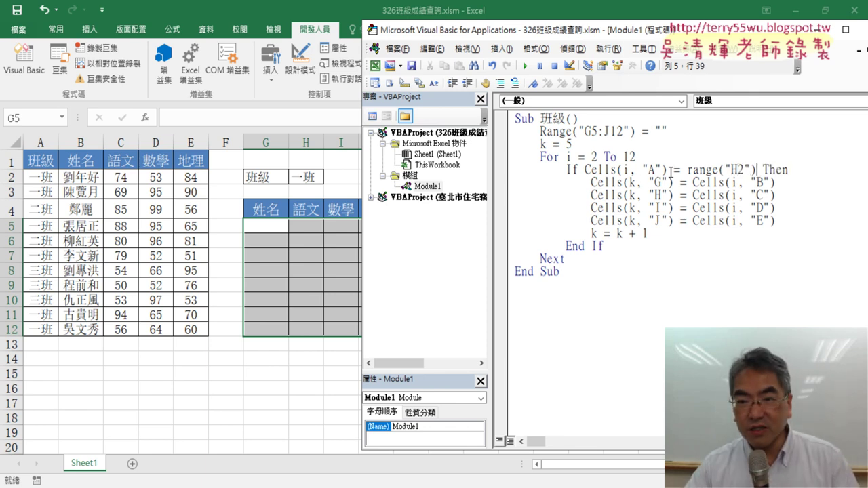
pyautogui.click(597, 207)
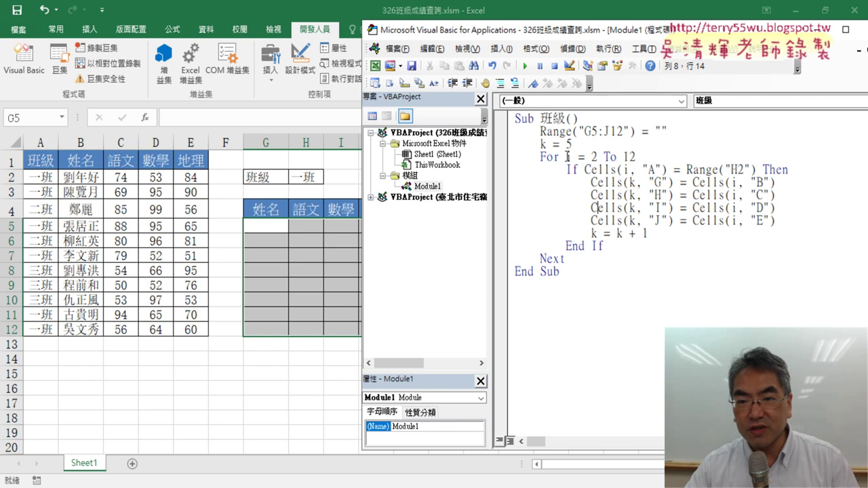
pyautogui.doubleClick(569, 157)
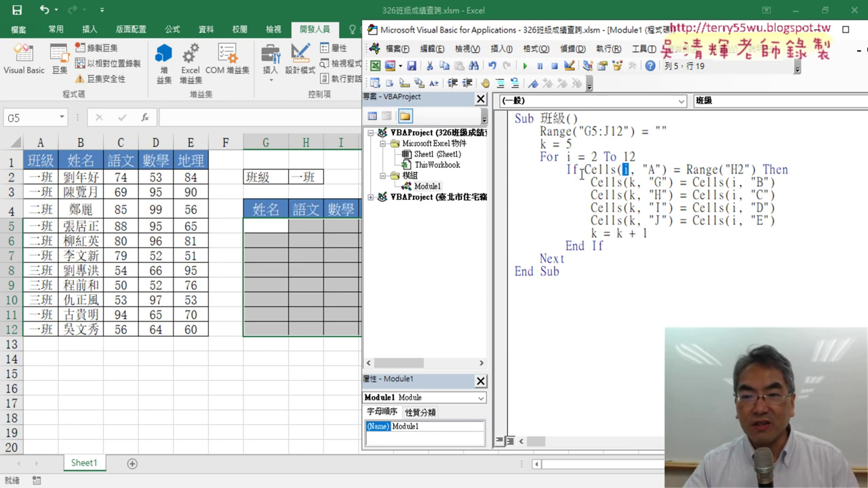
pyautogui.moveTo(584, 170); pyautogui.dragTo(656, 169)
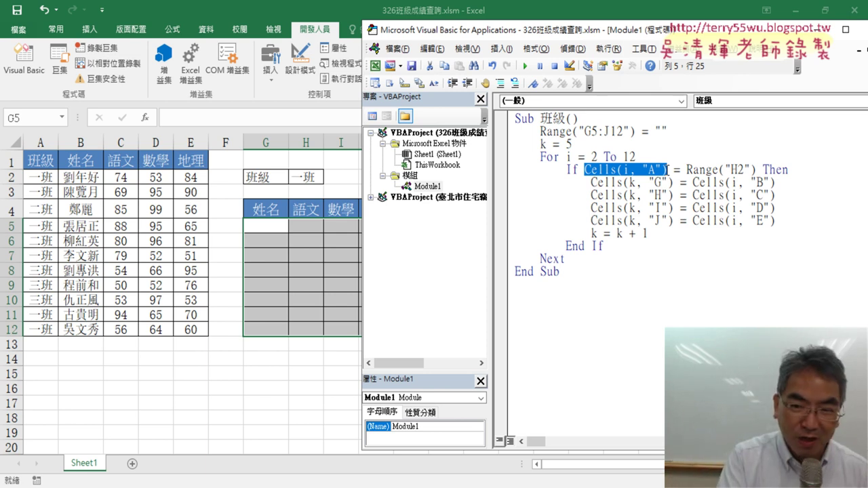
# Change the If condition to Range("A" & i) = Range("H2") by removing the fixed row 1
pyautogui.write('ra')
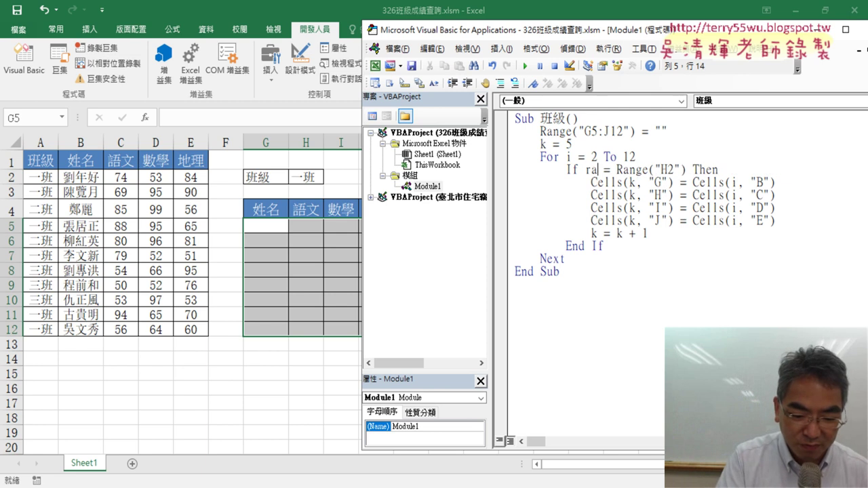
pyautogui.write('nge(')
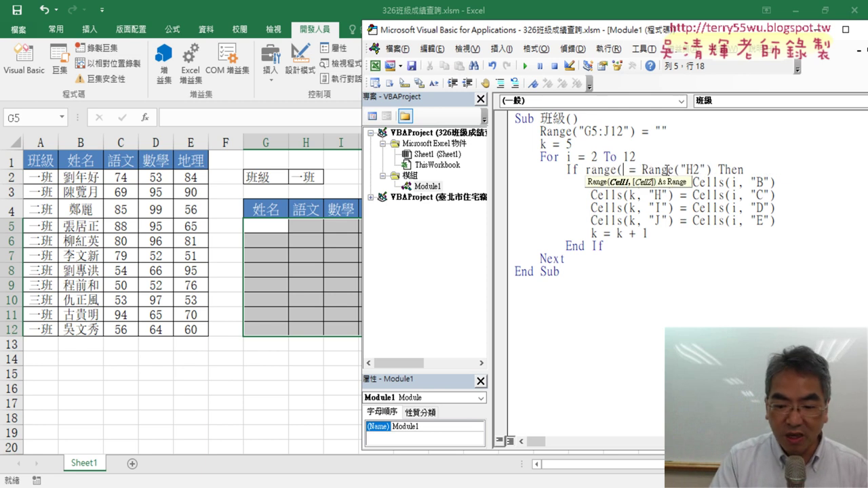
pyautogui.write('"A')
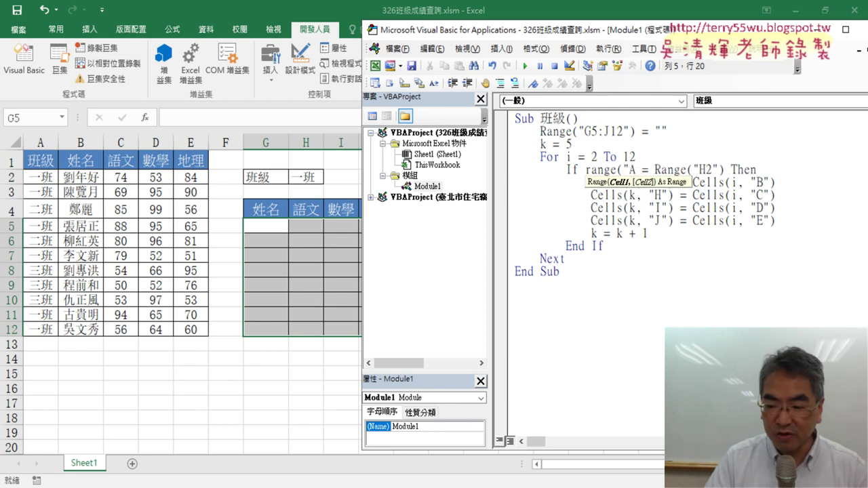
pyautogui.write('1")')
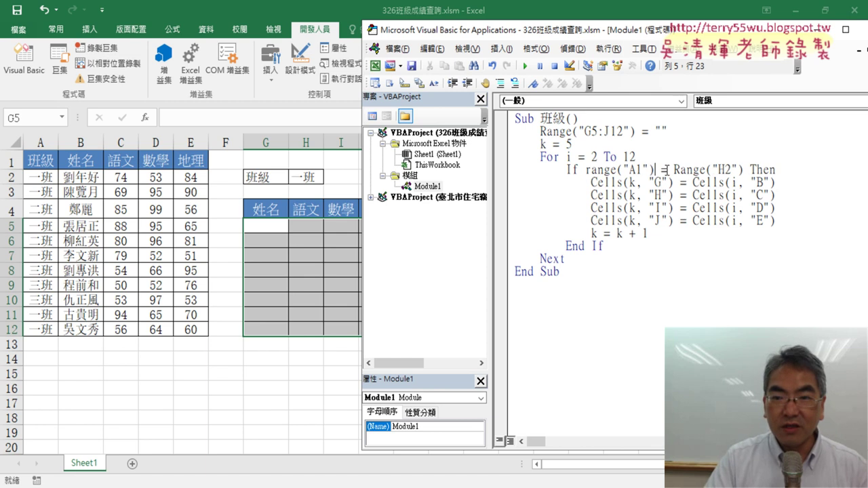
pyautogui.press('Down')
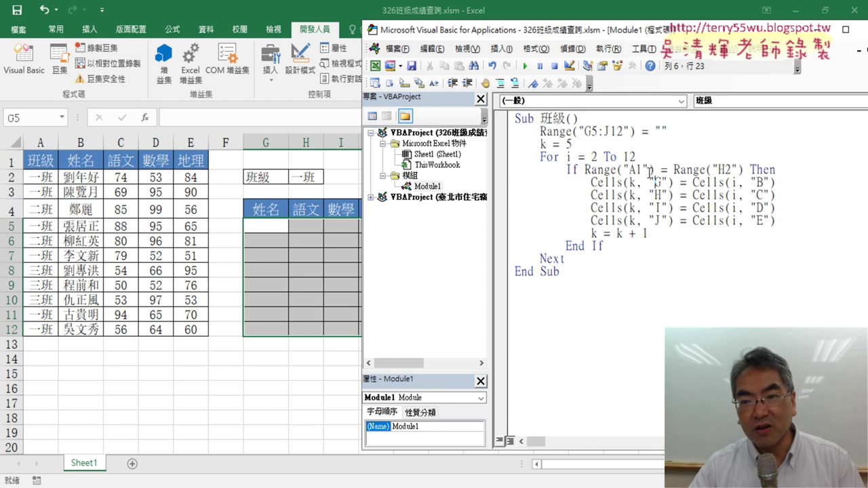
pyautogui.moveTo(644, 168); pyautogui.dragTo(636, 170)
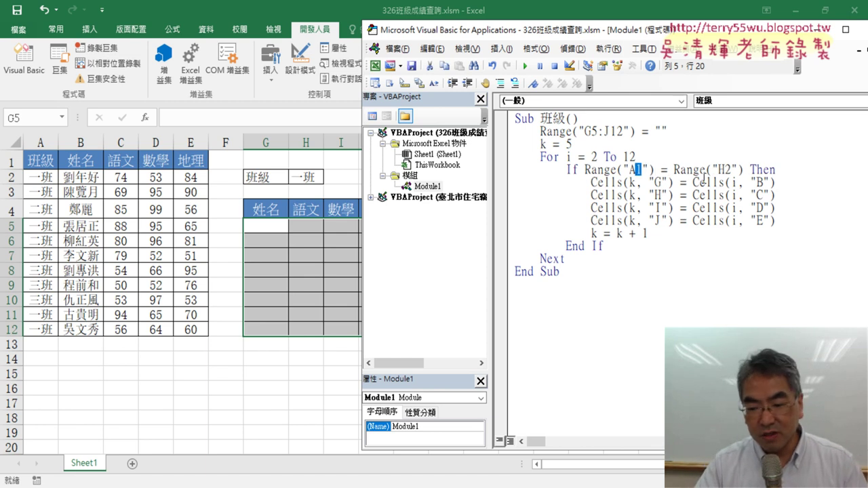
pyautogui.press('BackSpace')
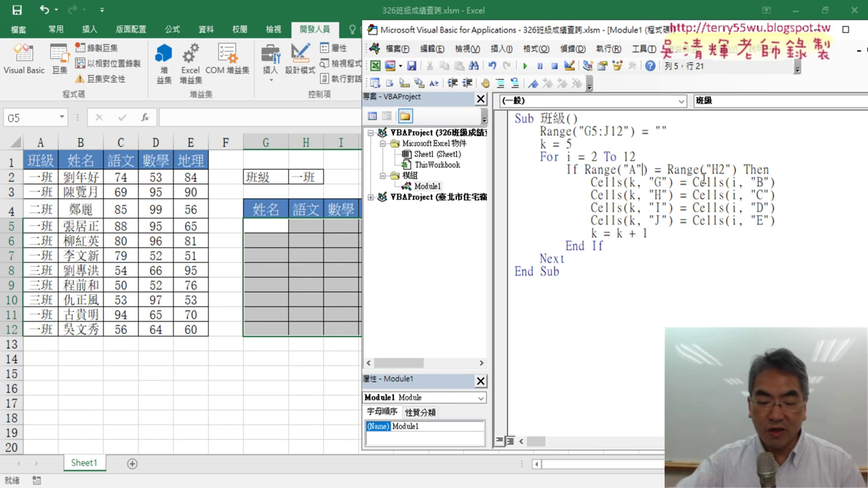
pyautogui.write('& ')
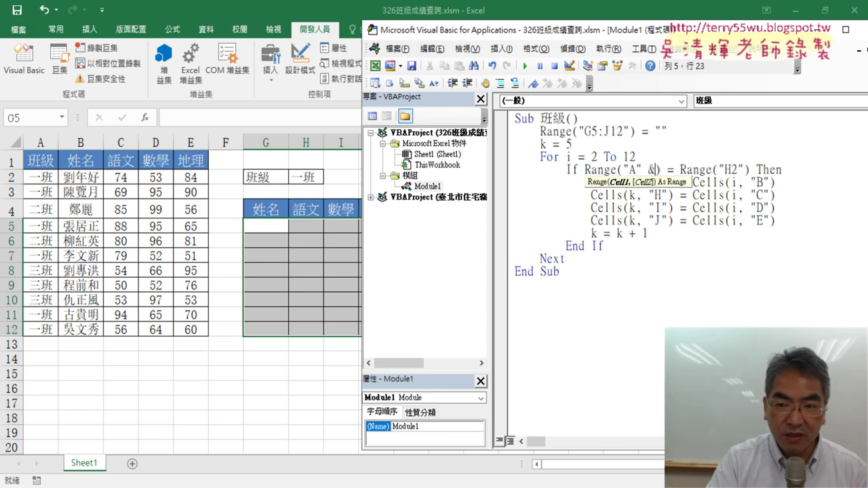
pyautogui.write('i')
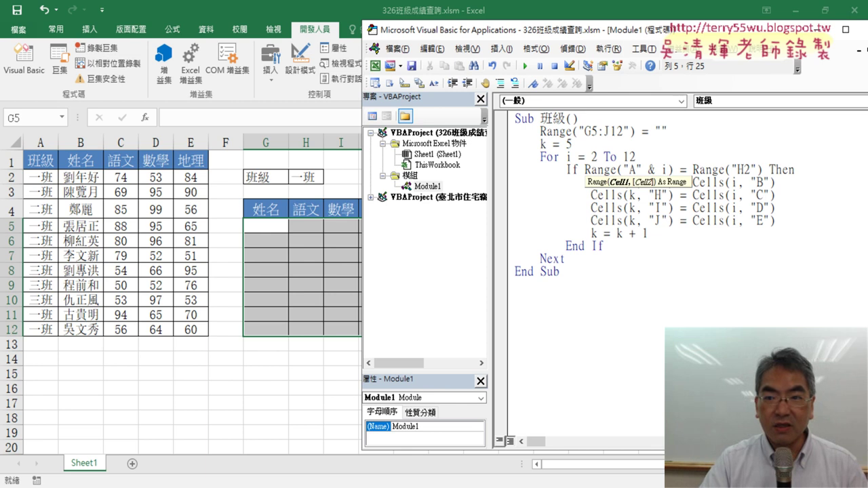
pyautogui.press('Down')
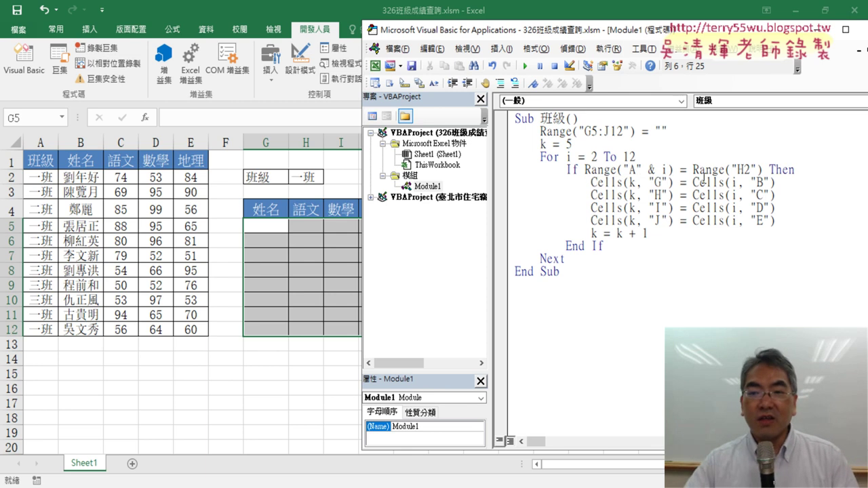
pyautogui.moveTo(584, 169); pyautogui.dragTo(676, 170)
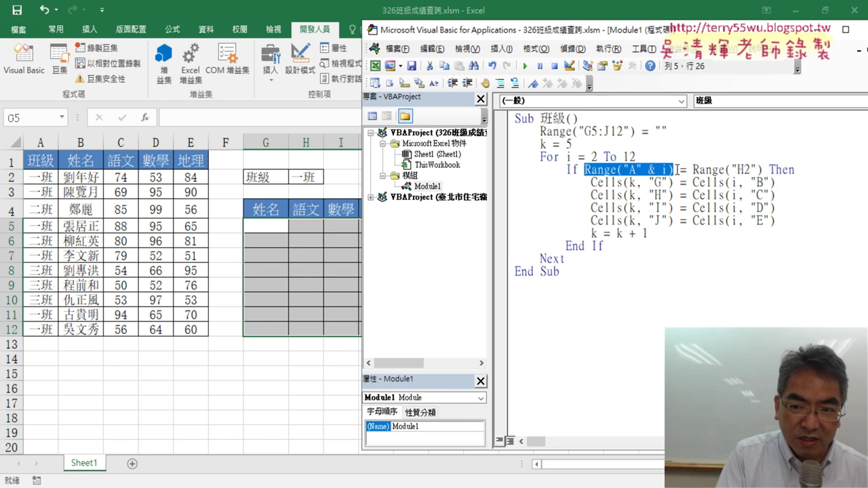
# Replace Range("A" & i) with Cells(i, "A") in the macro's If condition
pyautogui.write('cell')
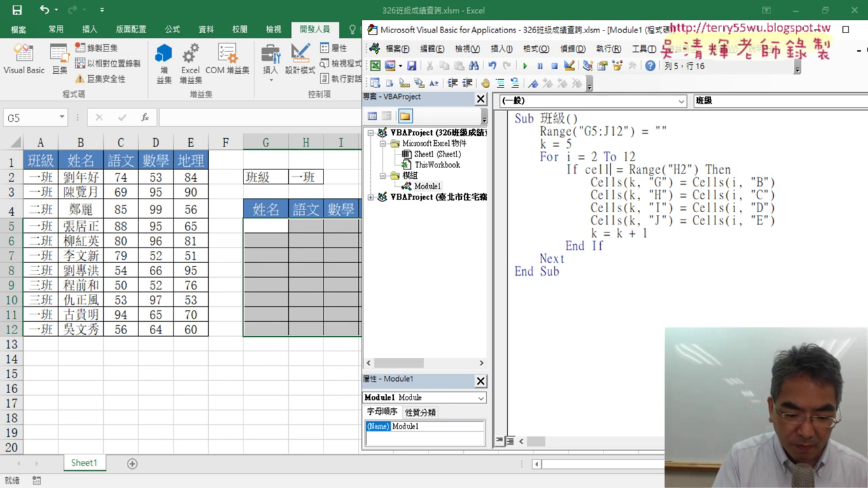
pyautogui.write('s(')
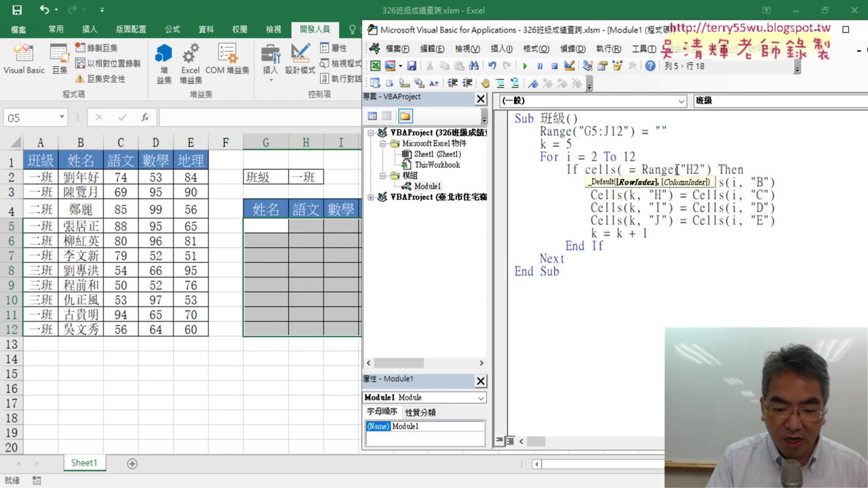
pyautogui.write('i,"')
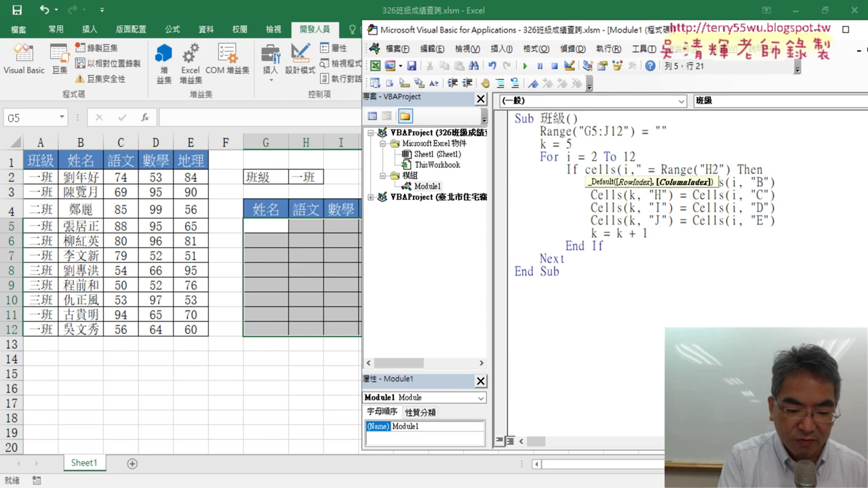
pyautogui.write('A")')
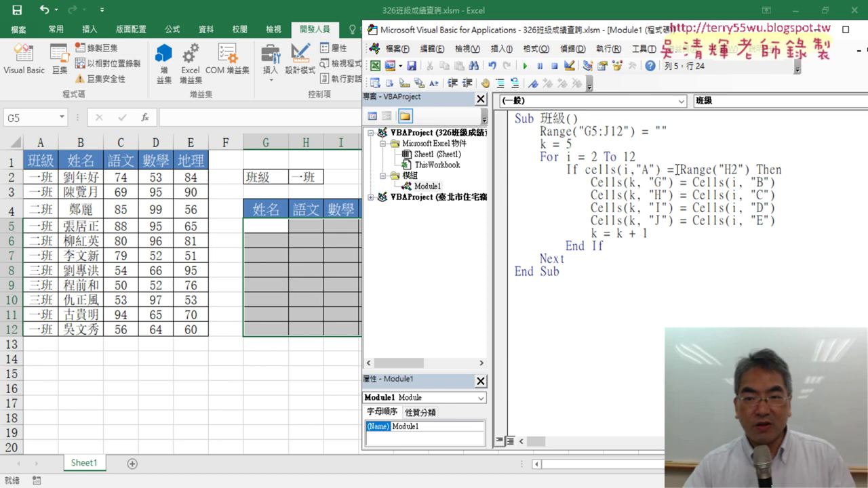
pyautogui.click(650, 233)
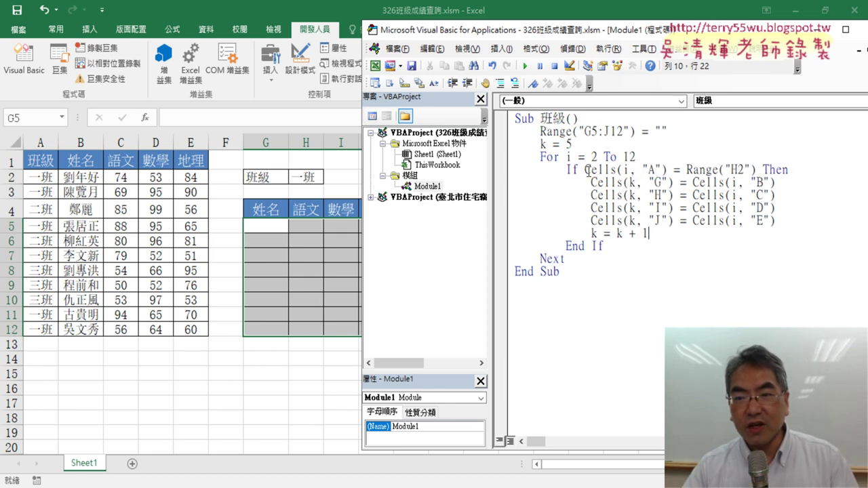
pyautogui.moveTo(583, 170); pyautogui.dragTo(668, 168)
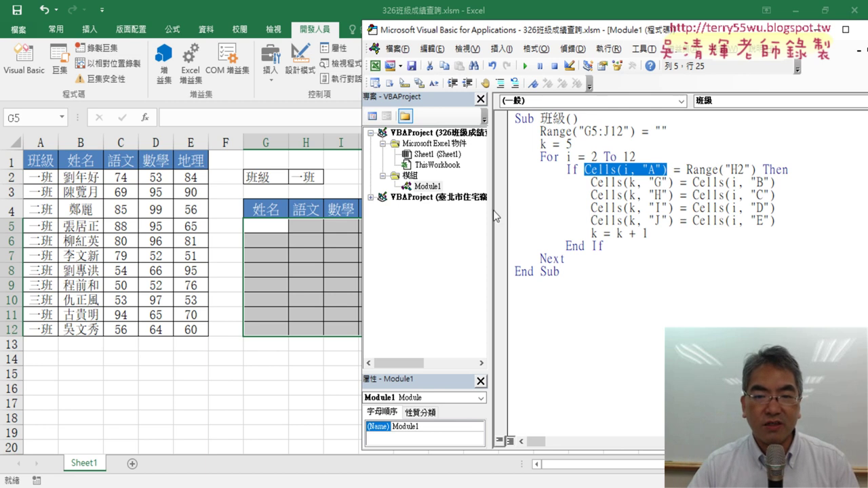
# Widen the code pane, reveal columns G:J, and mark source row B2:E2 and destination cell G5
pyautogui.moveTo(489, 211); pyautogui.dragTo(386, 206)
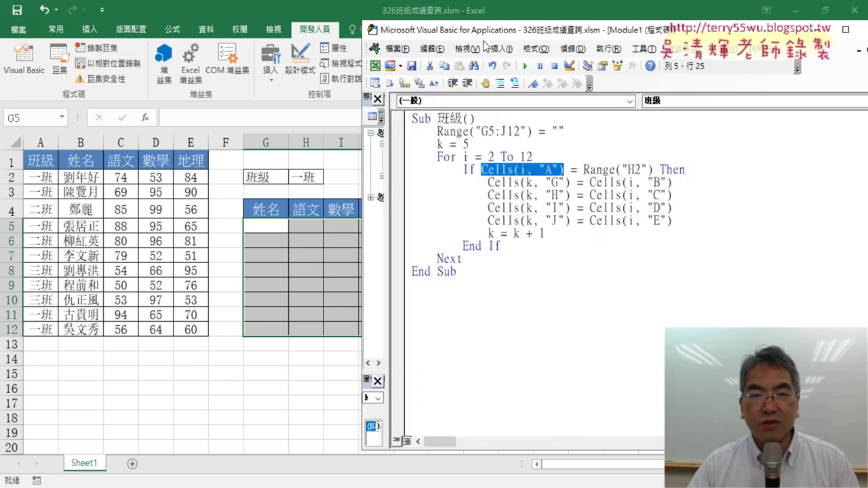
pyautogui.moveTo(484, 39); pyautogui.dragTo(532, 36)
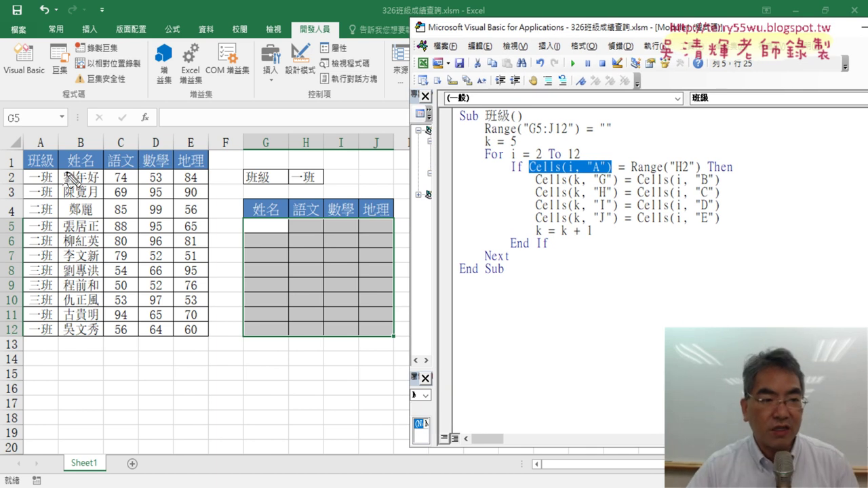
pyautogui.moveTo(54, 179); pyautogui.dragTo(53, 194)
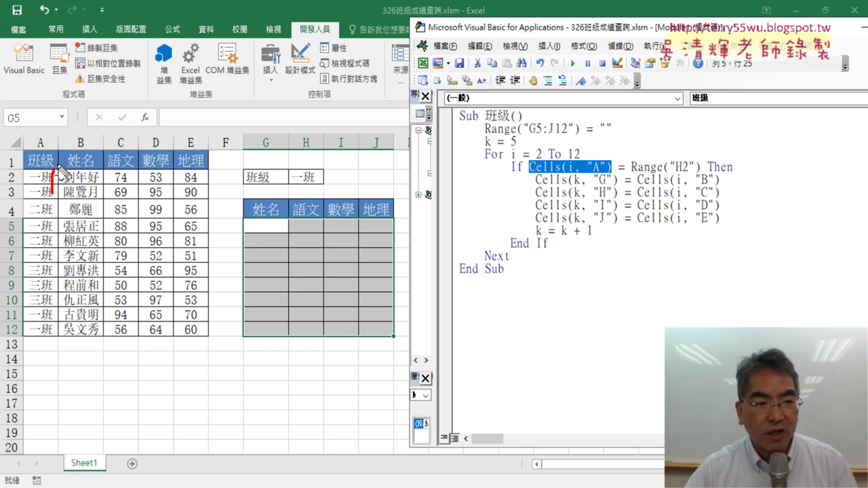
pyautogui.moveTo(60, 164)
pyautogui.mouseDown()
pyautogui.moveTo(166, 165)
pyautogui.moveTo(207, 180)
pyautogui.mouseUp()
pyautogui.moveTo(61, 187); pyautogui.dragTo(194, 181)
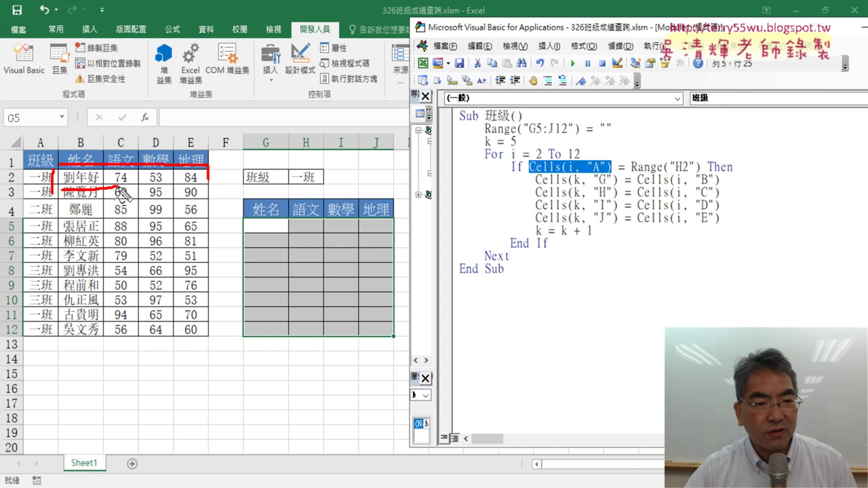
pyautogui.moveTo(236, 218)
pyautogui.mouseDown()
pyautogui.moveTo(235, 235)
pyautogui.moveTo(346, 219)
pyautogui.moveTo(392, 234)
pyautogui.mouseUp()
pyautogui.moveTo(242, 236); pyautogui.dragTo(392, 235)
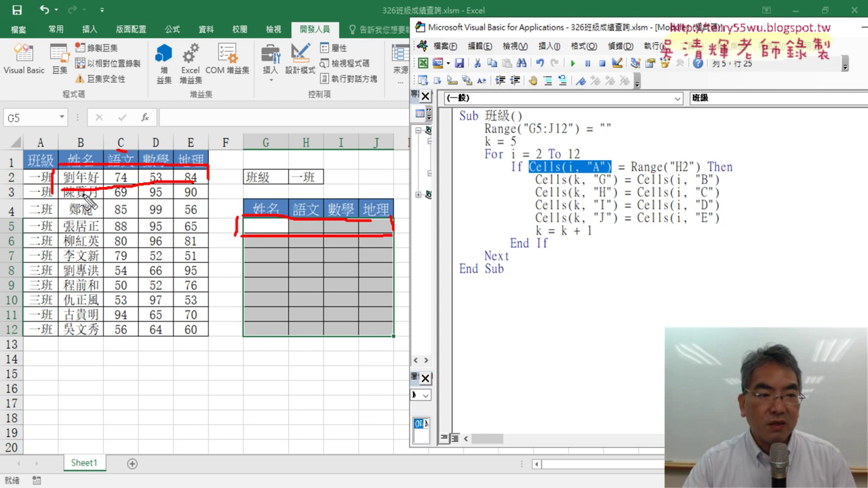
pyautogui.moveTo(102, 175); pyautogui.dragTo(100, 181)
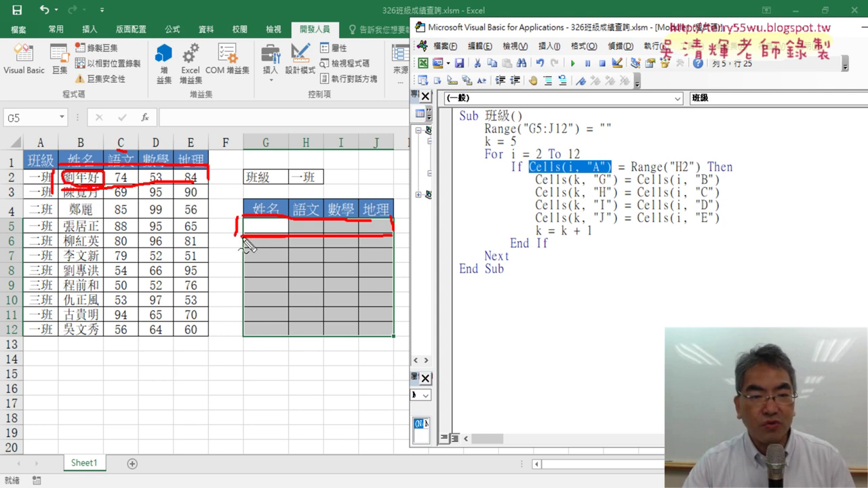
pyautogui.moveTo(285, 224); pyautogui.dragTo(279, 238)
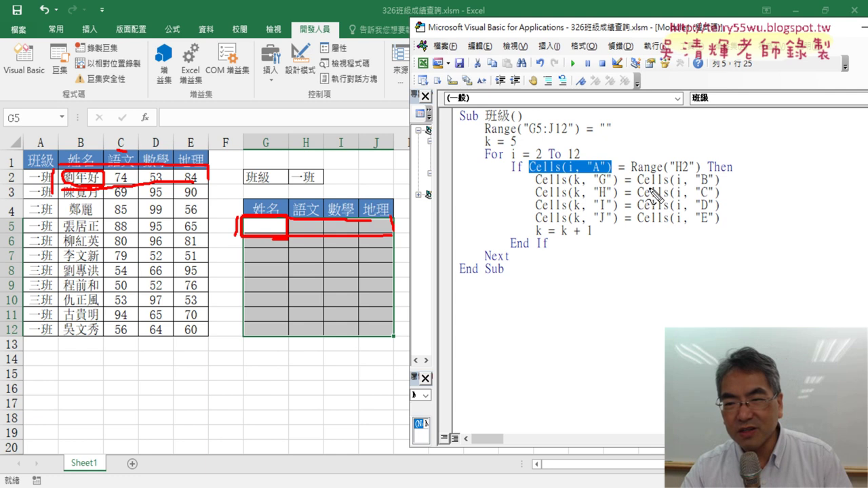
pyautogui.moveTo(648, 188); pyautogui.dragTo(710, 192)
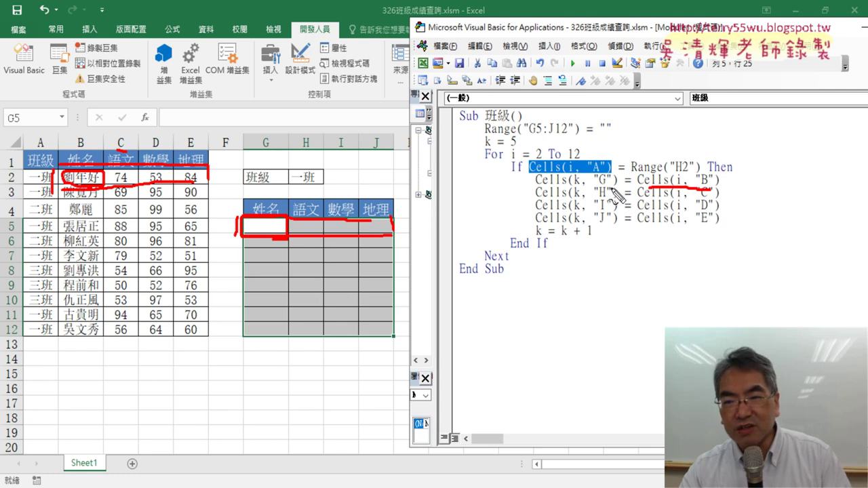
pyautogui.moveTo(610, 185); pyautogui.dragTo(546, 188)
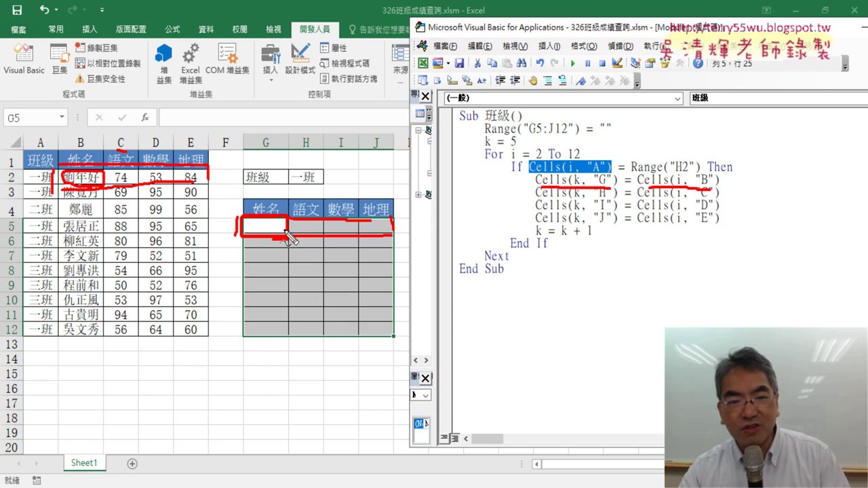
pyautogui.moveTo(263, 236); pyautogui.dragTo(286, 238)
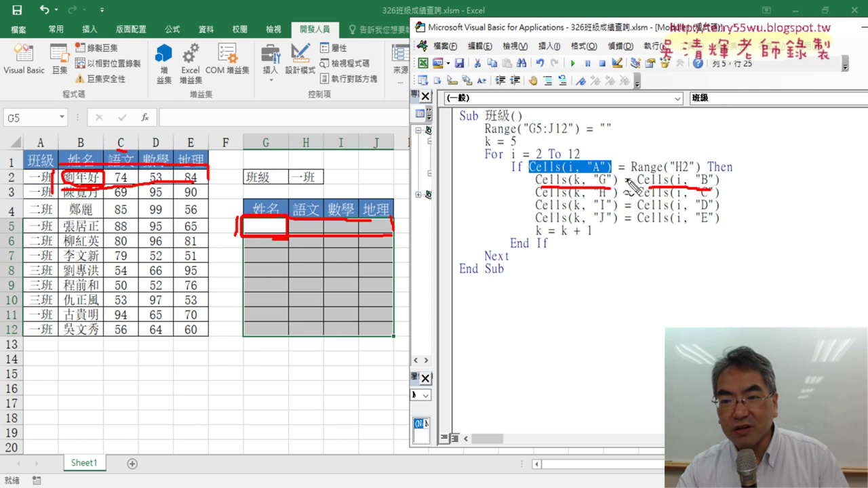
pyautogui.moveTo(680, 192)
pyautogui.mouseDown()
pyautogui.moveTo(587, 173)
pyautogui.moveTo(613, 180)
pyautogui.mouseUp()
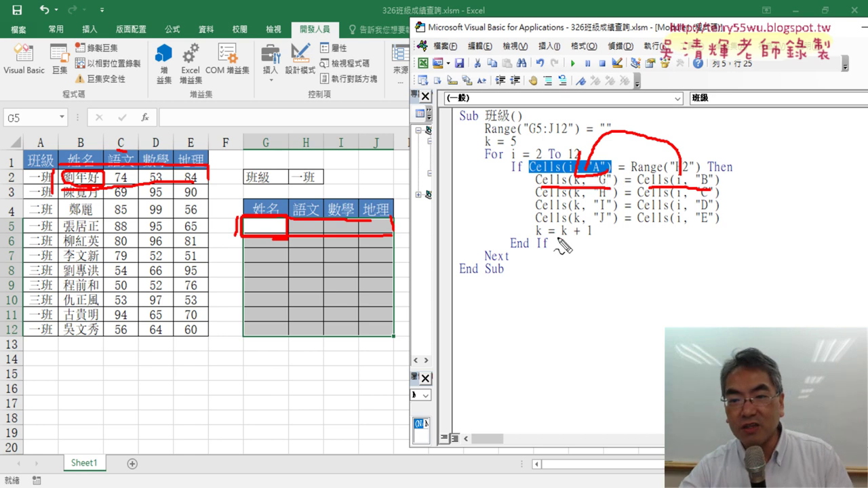
# Annotate k's starting value 5 and the k = k + 1 step in the loop code
pyautogui.moveTo(560, 238)
pyautogui.mouseDown()
pyautogui.moveTo(604, 233)
pyautogui.moveTo(591, 243)
pyautogui.moveTo(540, 237)
pyautogui.mouseUp()
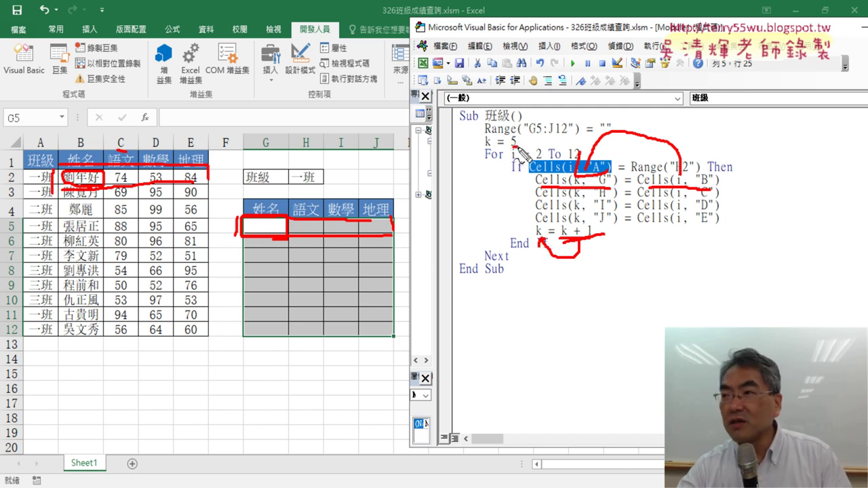
pyautogui.moveTo(512, 143); pyautogui.dragTo(519, 145)
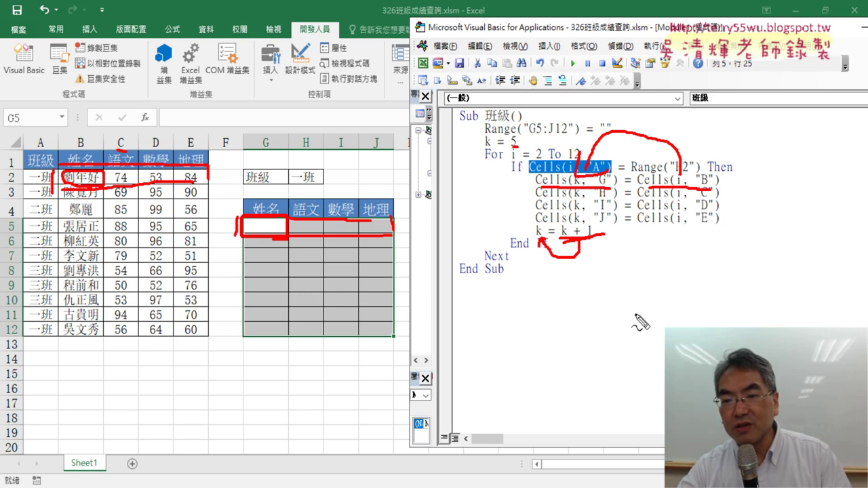
pyautogui.moveTo(605, 249)
pyautogui.mouseDown()
pyautogui.moveTo(596, 286)
pyautogui.moveTo(587, 277)
pyautogui.mouseUp()
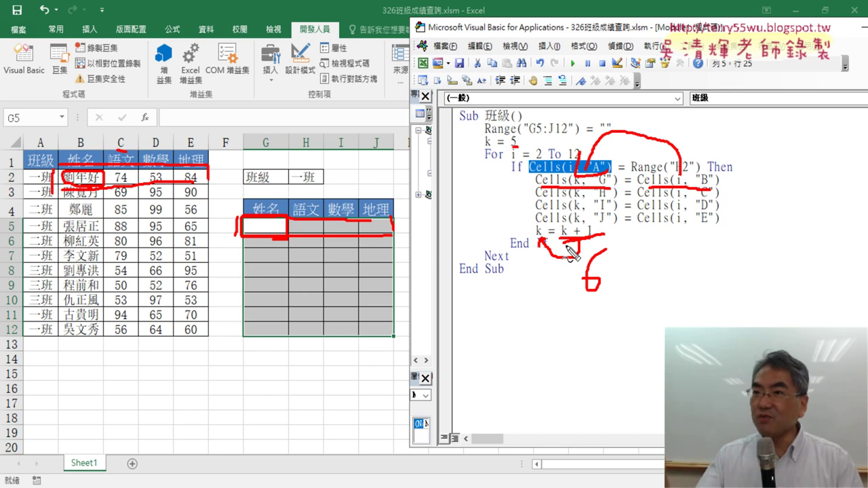
pyautogui.moveTo(571, 254); pyautogui.dragTo(579, 236)
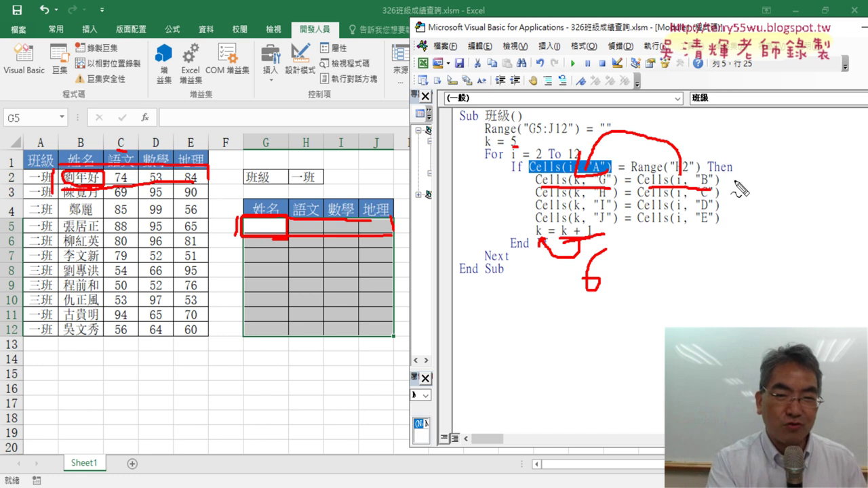
# Clear the pen marks and delete the macro body from the Range line through Next
pyautogui.press('Escape')
pyautogui.moveTo(556, 256); pyautogui.dragTo(454, 127)
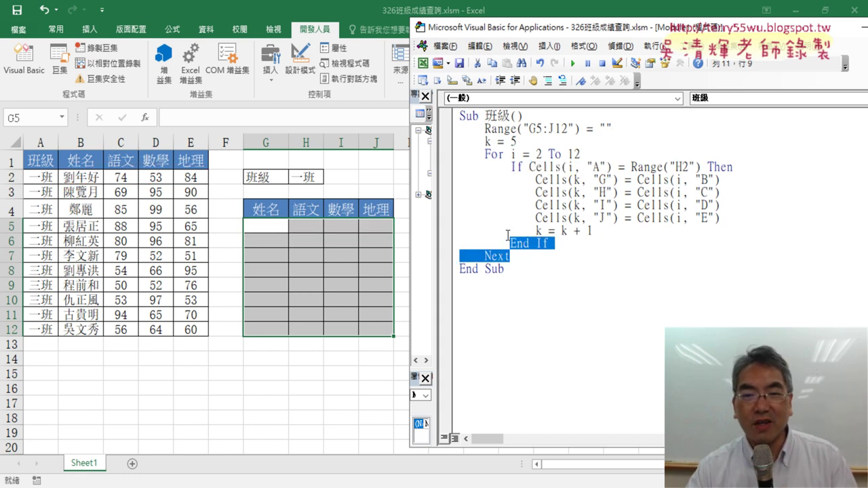
pyautogui.press('Delete')
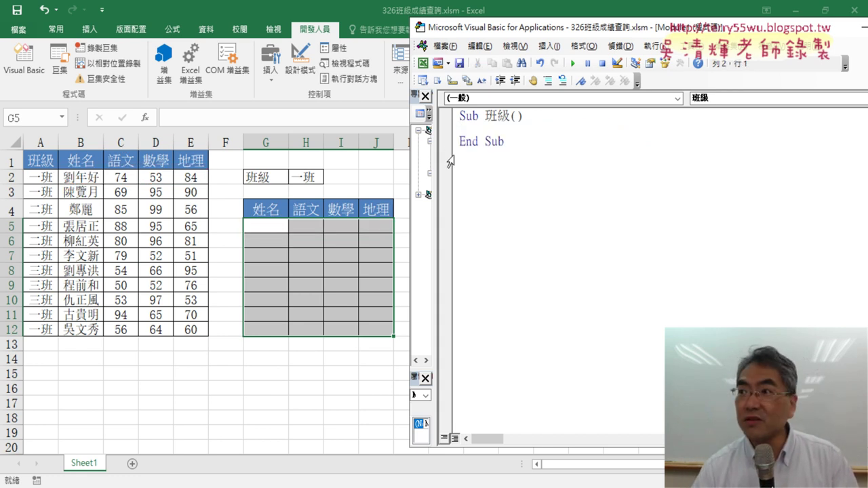
# Undo the deletion to restore the 班級 macro body, then highlight "A" and Cells(i, "B") in the code
pyautogui.hotkey('ctrl', 'z')
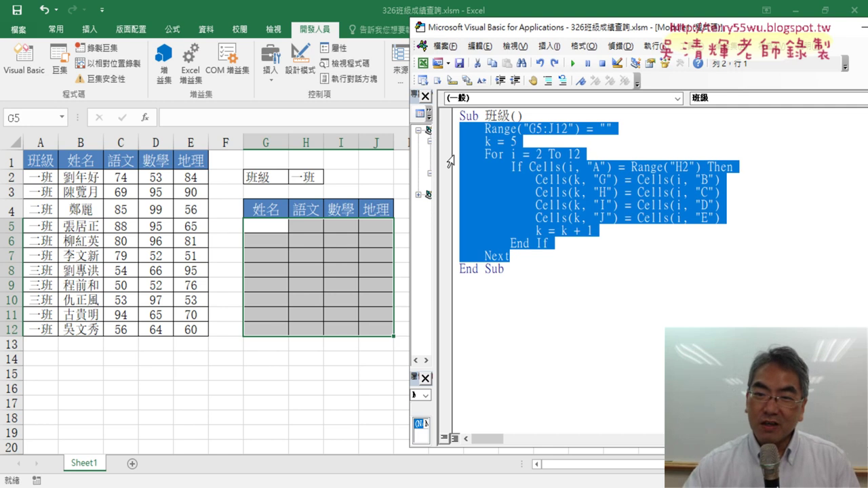
pyautogui.click(589, 157)
pyautogui.moveTo(587, 166); pyautogui.dragTo(606, 167)
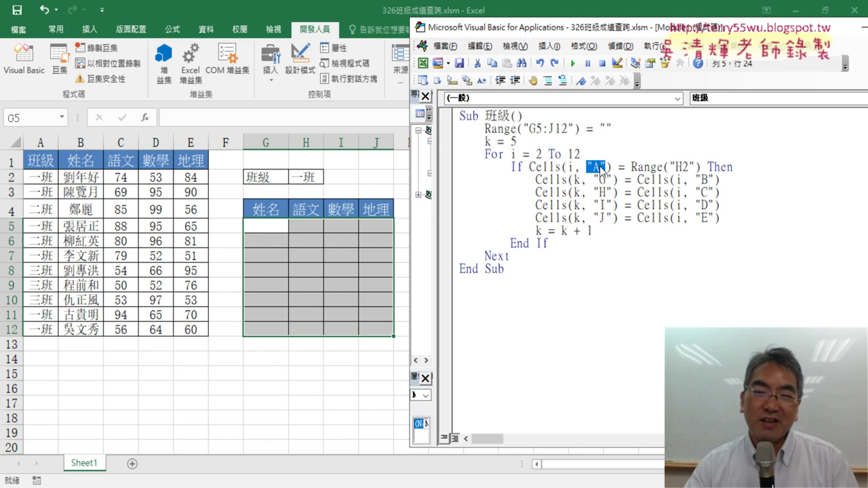
pyautogui.moveTo(638, 180); pyautogui.dragTo(715, 180)
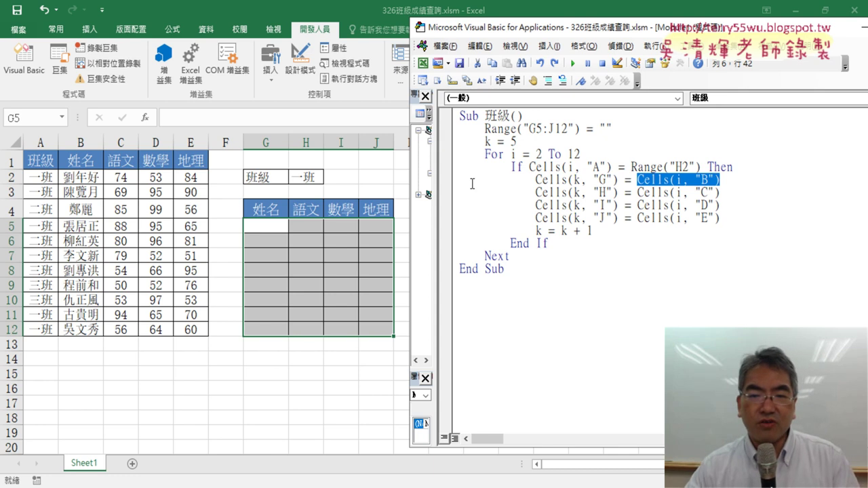
# Run the 班級 macro for the current class, then rerun it with 二班 chosen in H2
pyautogui.click(381, 240)
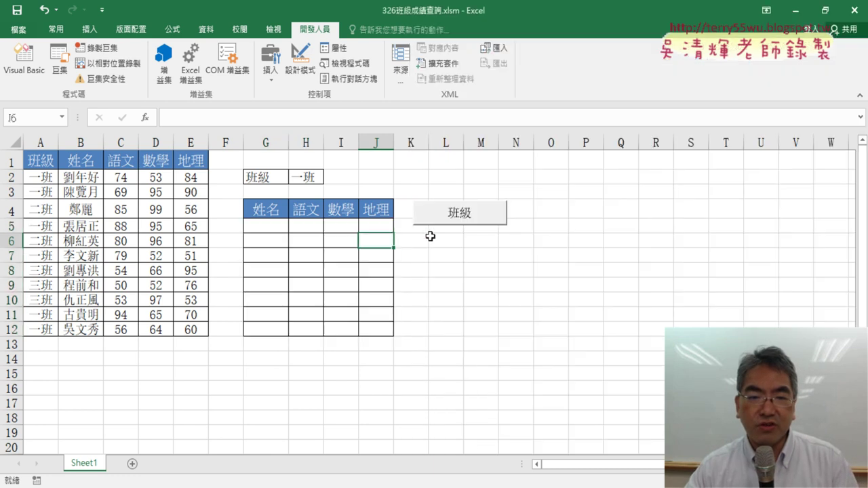
pyautogui.click(468, 220)
pyautogui.click(317, 182)
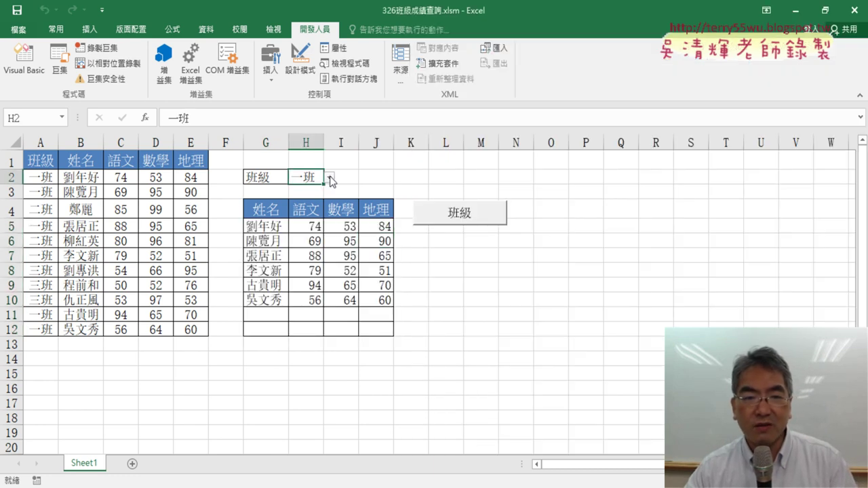
pyautogui.click(330, 178)
pyautogui.click(322, 203)
pyautogui.click(447, 216)
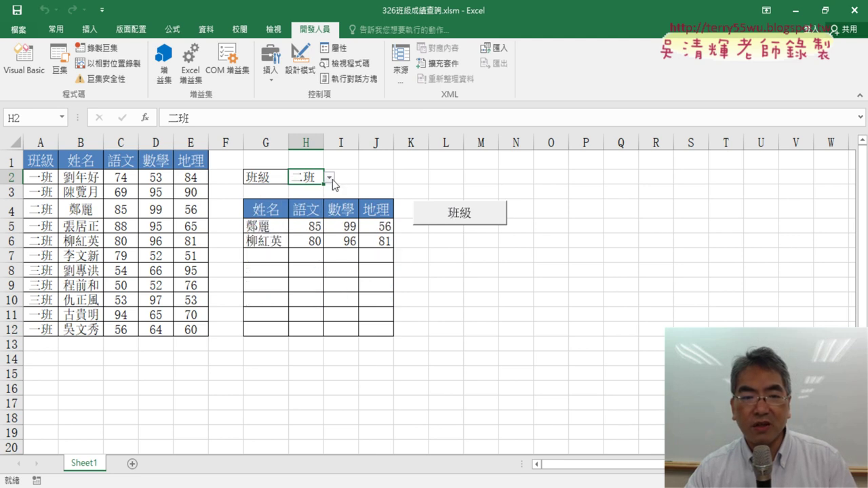
# Rerun the macro with 三班 in H2, then return to the Visual Basic editor
pyautogui.click(329, 177)
pyautogui.click(298, 219)
pyautogui.click(468, 217)
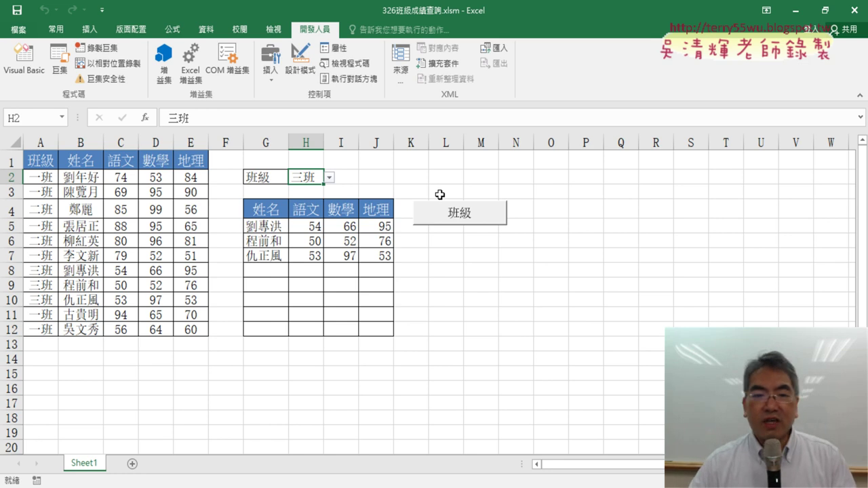
pyautogui.click(24, 58)
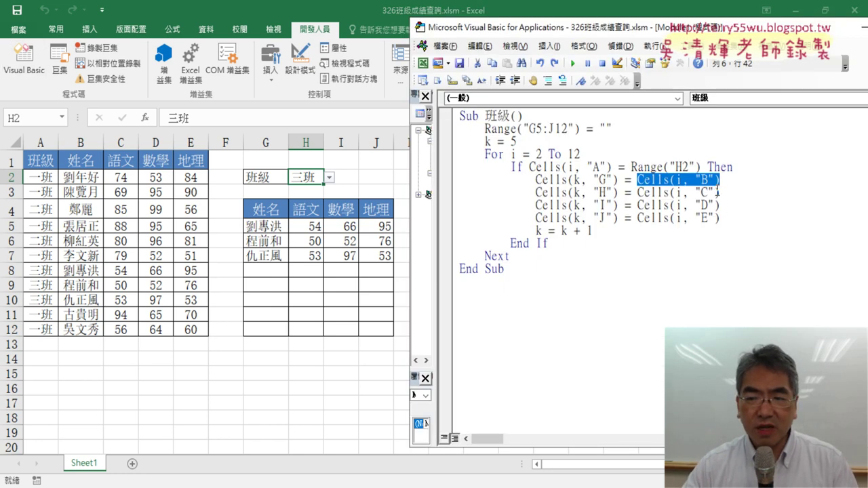
pyautogui.moveTo(720, 218); pyautogui.dragTo(450, 184)
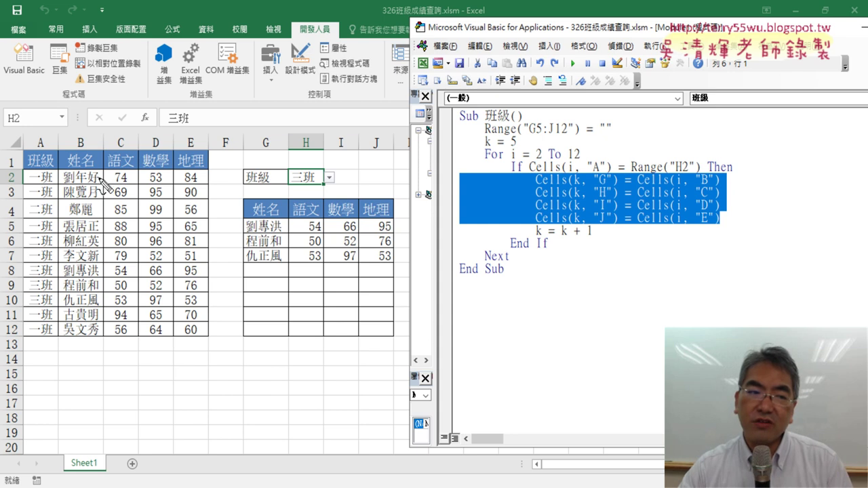
pyautogui.moveTo(57, 170)
pyautogui.mouseDown()
pyautogui.moveTo(58, 189)
pyautogui.moveTo(206, 182)
pyautogui.mouseUp()
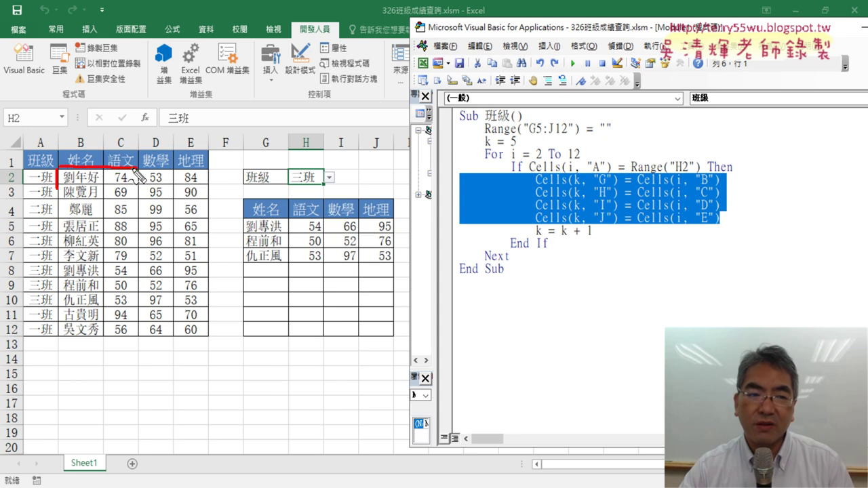
pyautogui.moveTo(60, 189); pyautogui.dragTo(210, 186)
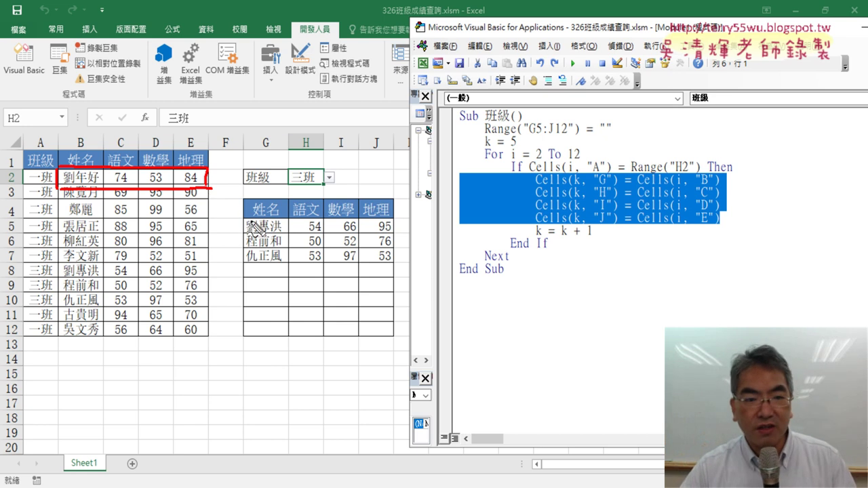
pyautogui.moveTo(239, 219)
pyautogui.mouseDown()
pyautogui.moveTo(238, 238)
pyautogui.moveTo(290, 229)
pyautogui.mouseUp()
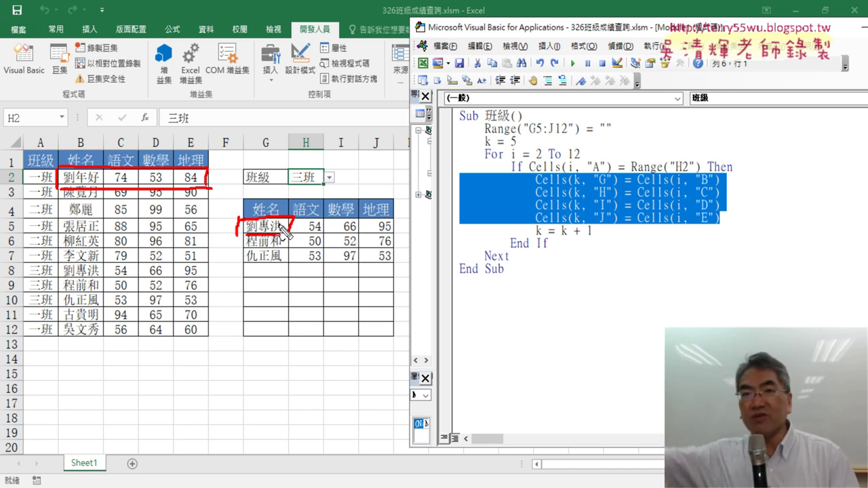
pyautogui.press('Escape')
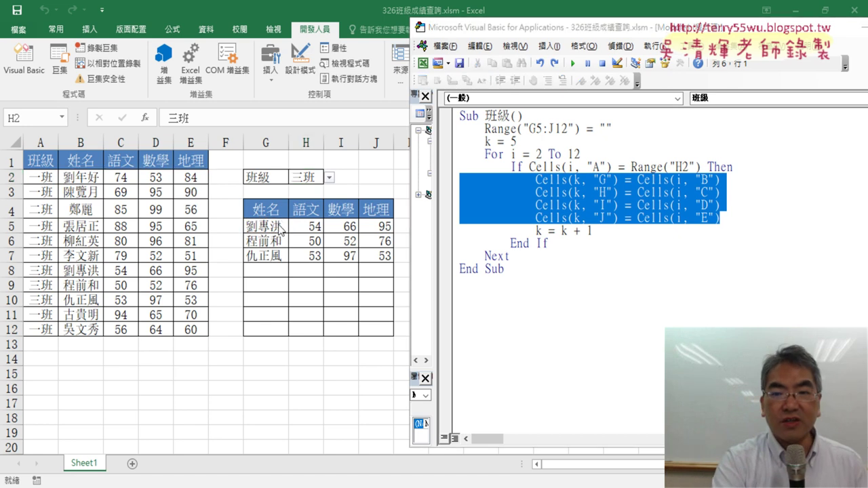
pyautogui.click(751, 218)
pyautogui.moveTo(751, 218); pyautogui.dragTo(459, 179)
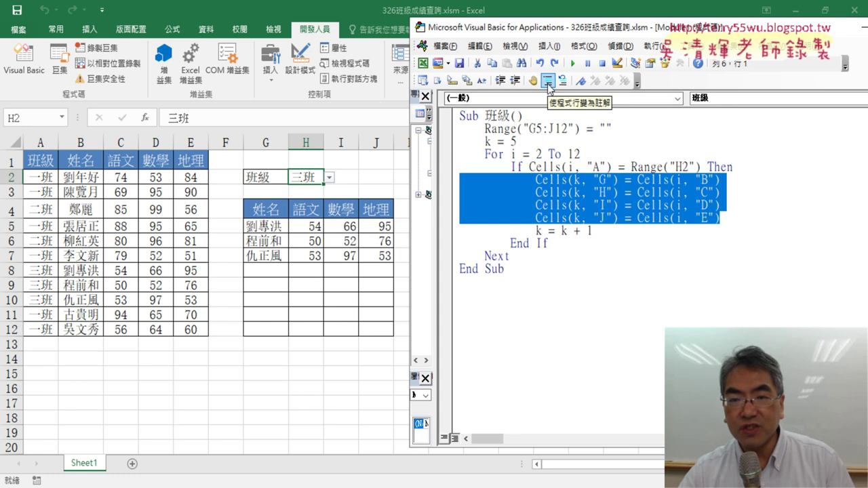
# Comment out the four selected Cells assignment lines with Comment Block
pyautogui.rightClick(585, 67)
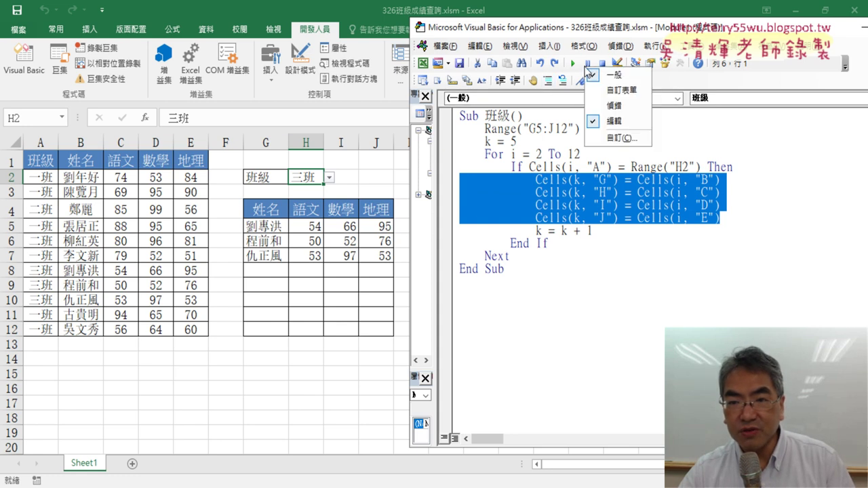
pyautogui.click(548, 80)
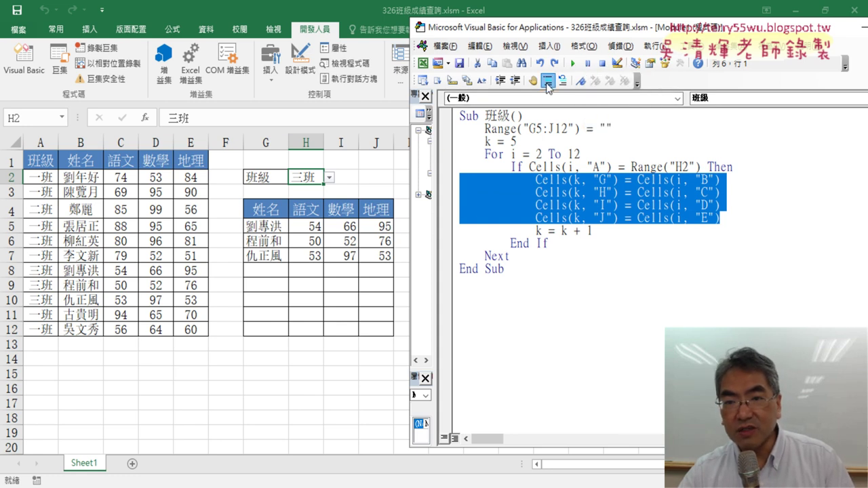
pyautogui.click(548, 80)
pyautogui.press('Left')
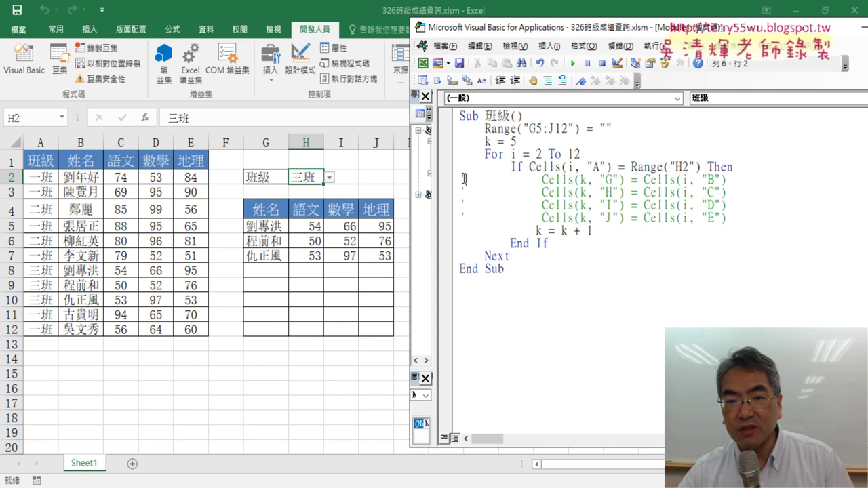
# Insert a blank line after the commented lines, indented to match k = k + 1
pyautogui.click(742, 217)
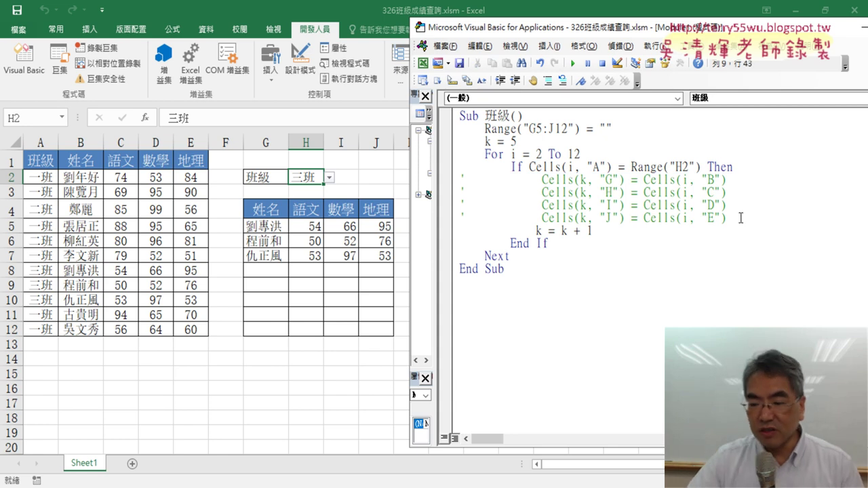
pyautogui.press('Return')
pyautogui.press('Tab')
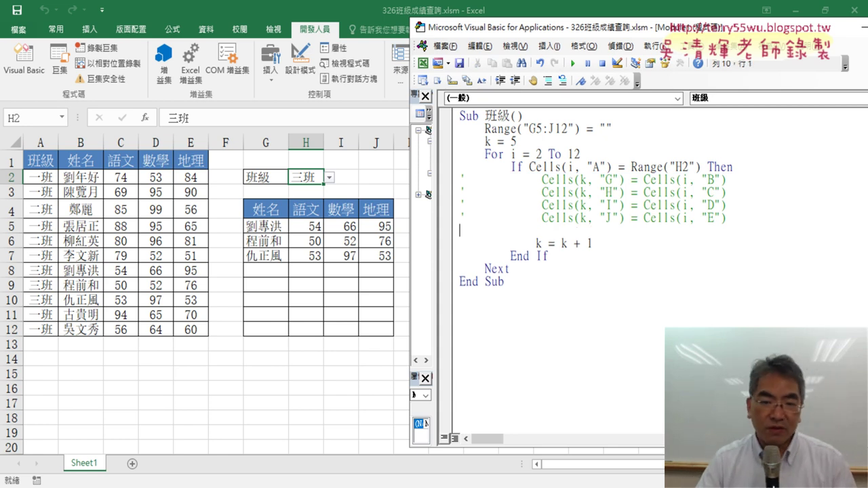
pyautogui.press('Tab')
pyautogui.press('Tab')
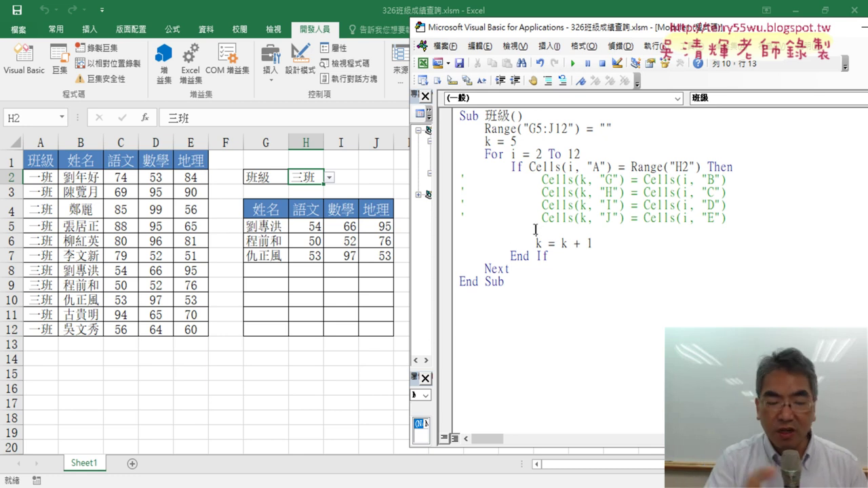
# Write the line Range("B2:E2").Copy Range("G5") in the loop
pyautogui.write('ra')
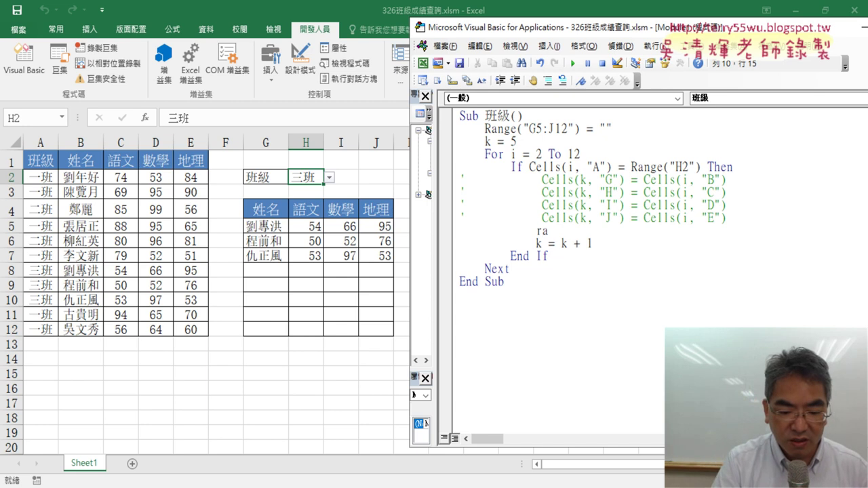
pyautogui.write('nge(')
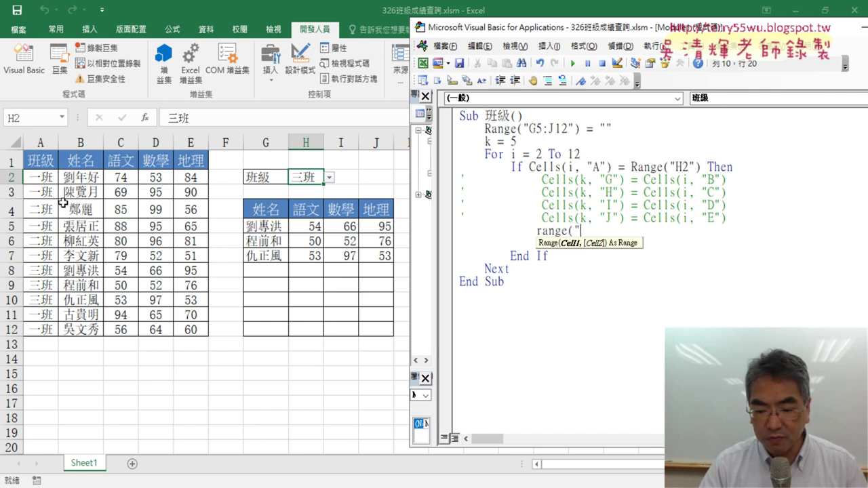
pyautogui.write('B2:')
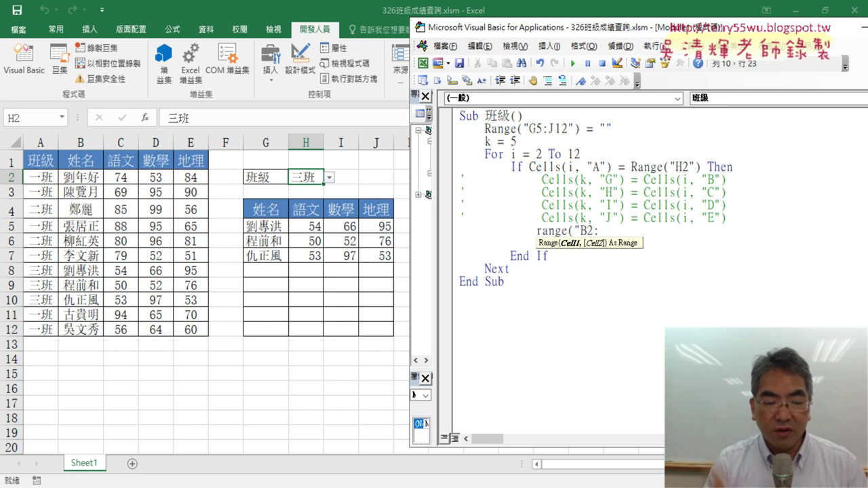
pyautogui.write('E2')
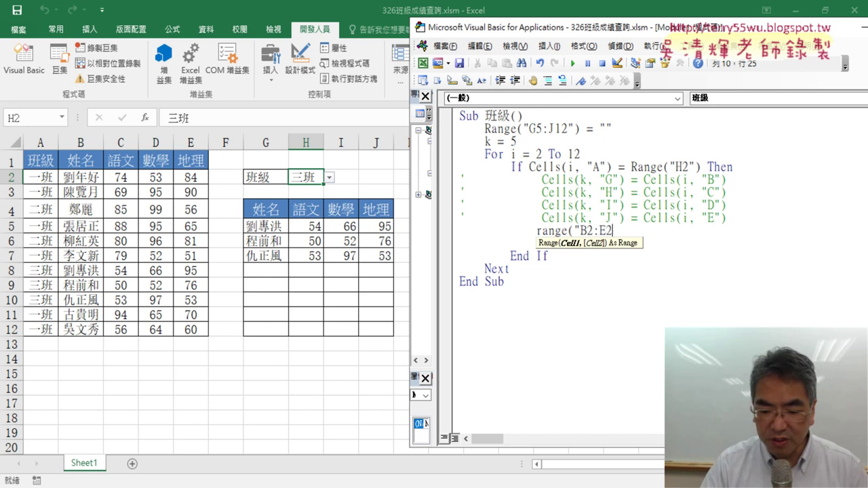
pyautogui.write('")')
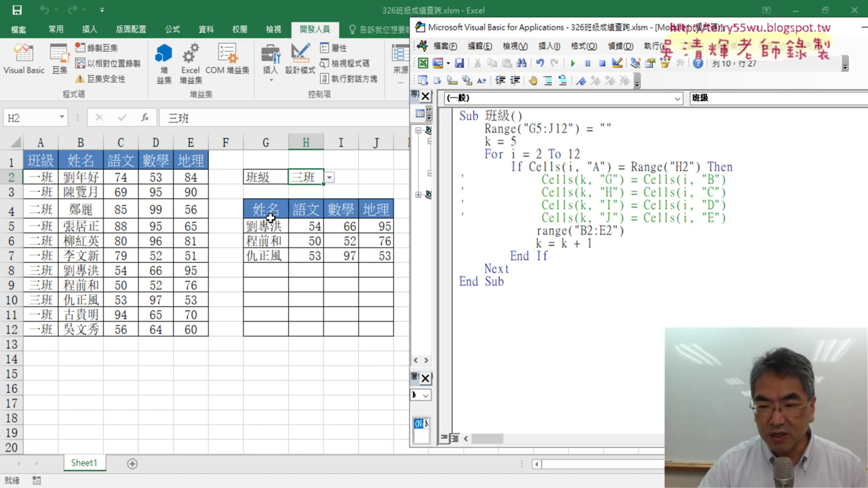
pyautogui.write('.co')
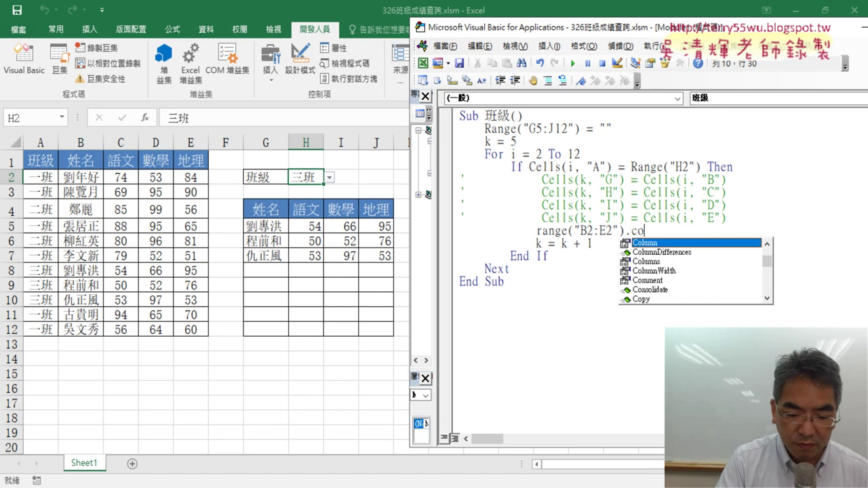
pyautogui.write('py')
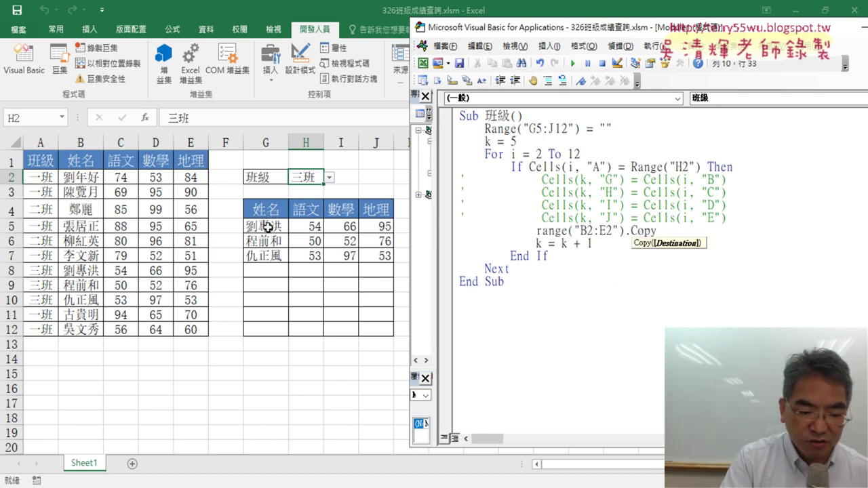
pyautogui.write(' range')
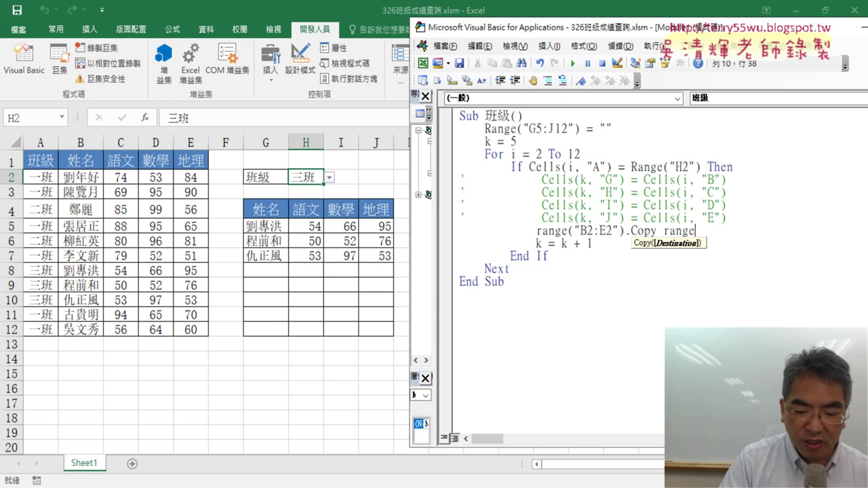
pyautogui.write('(')
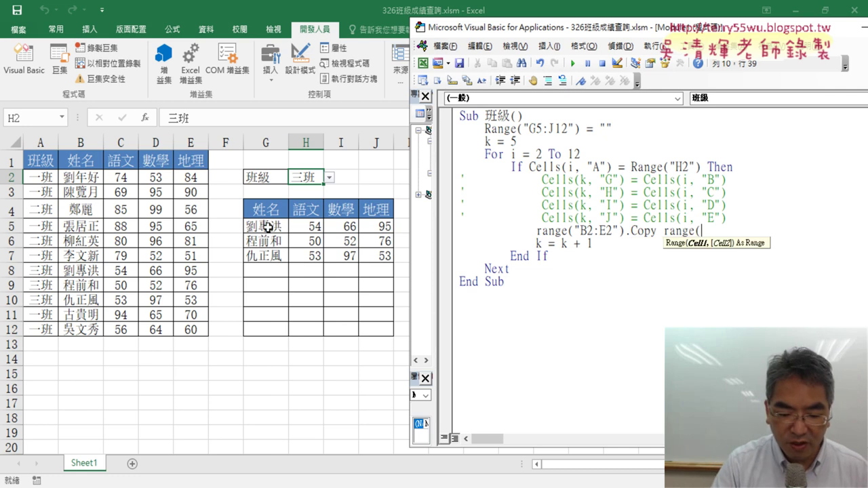
pyautogui.write('"G5')
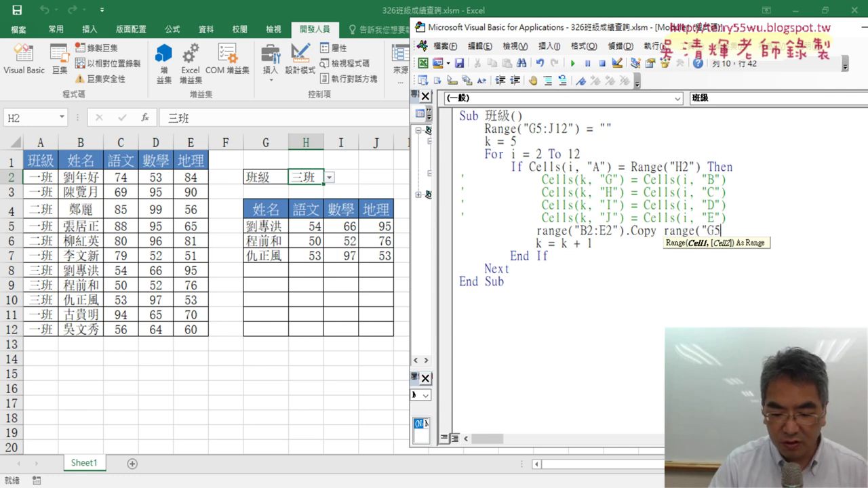
pyautogui.write('")')
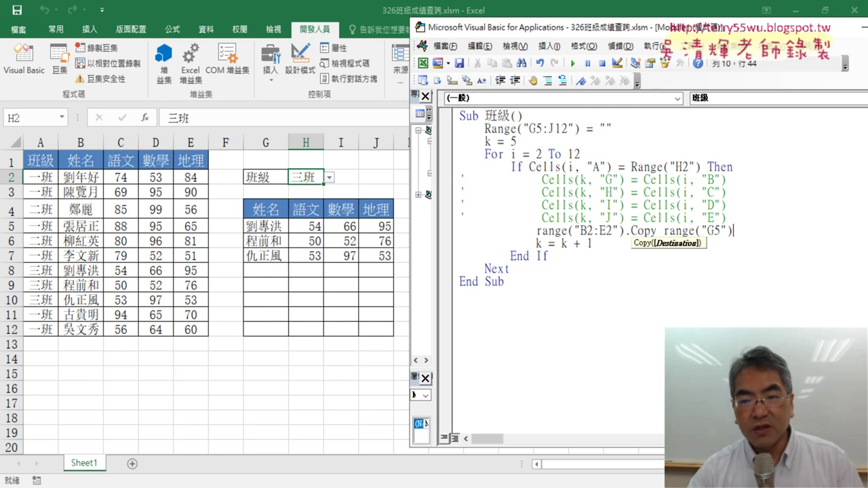
pyautogui.click(460, 294)
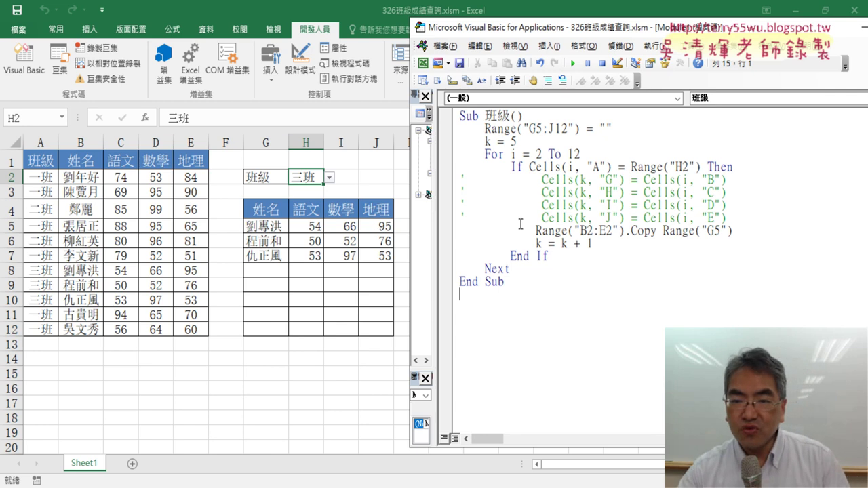
# Replace the fixed row 2 with i so the source reads Range("B" & i & ":E" & i)
pyautogui.moveTo(591, 230); pyautogui.dragTo(606, 231)
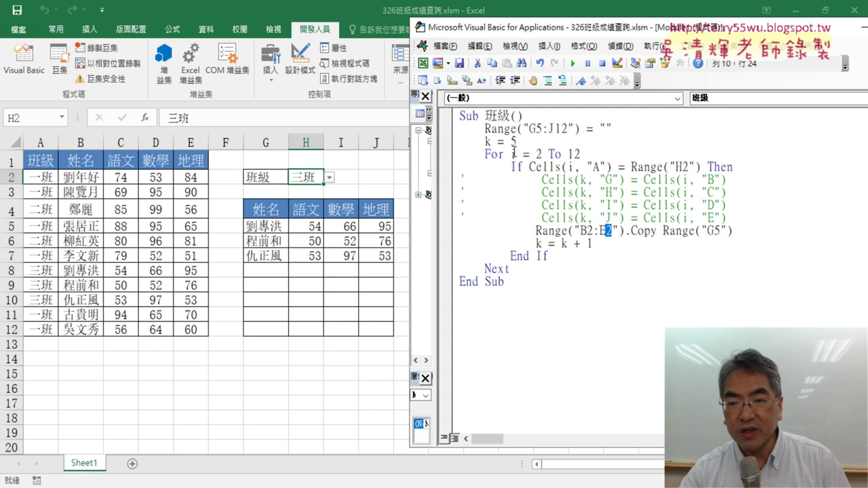
pyautogui.moveTo(592, 231); pyautogui.dragTo(586, 230)
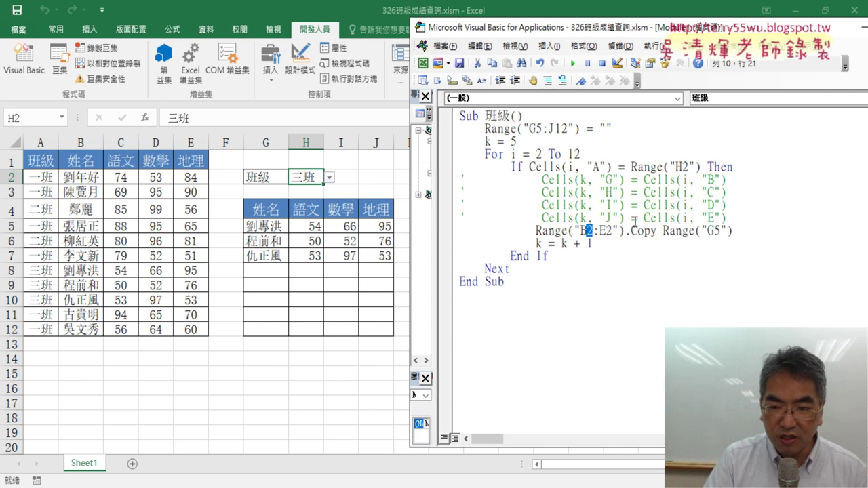
pyautogui.write('""')
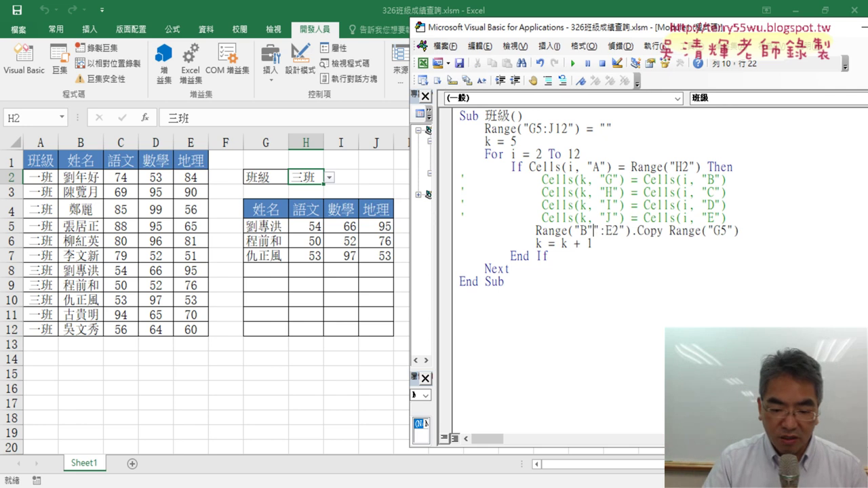
pyautogui.press('Left')
pyautogui.write('&&')
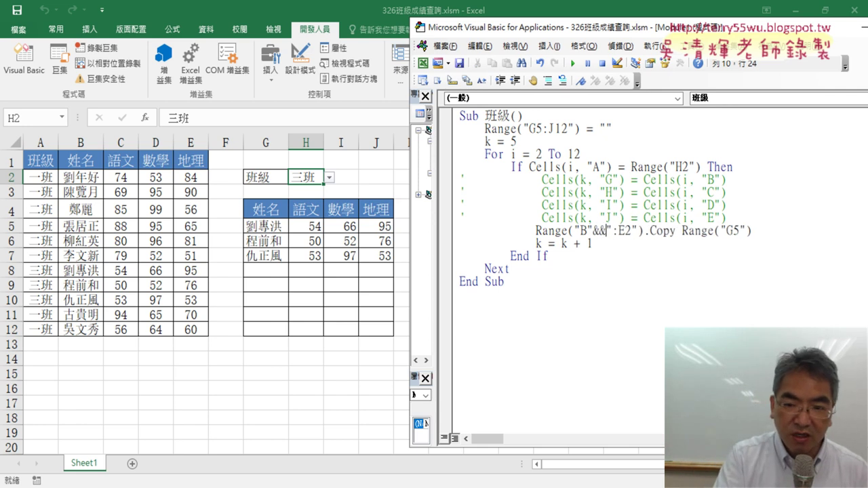
pyautogui.write('i')
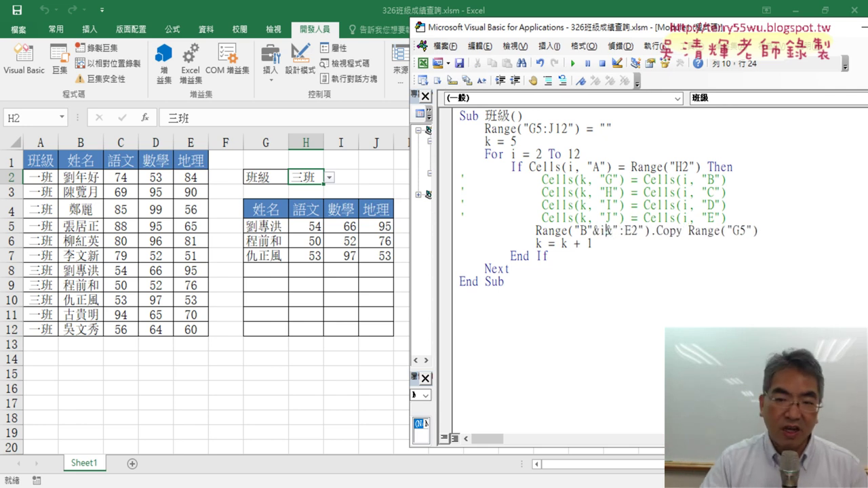
pyautogui.press('Right')
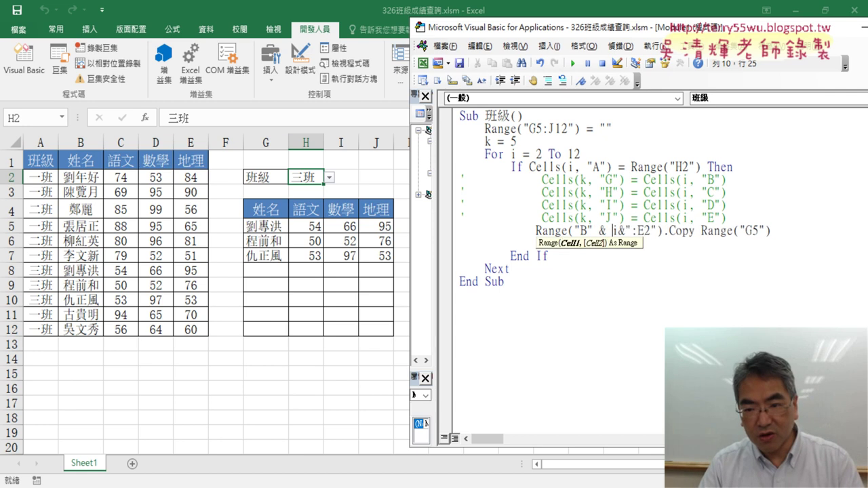
pyautogui.press('Right')
pyautogui.press('Right')
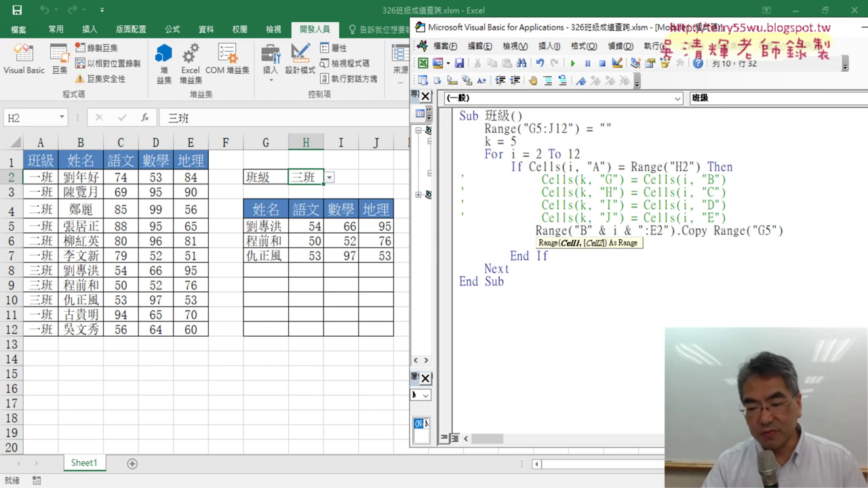
pyautogui.press('Delete')
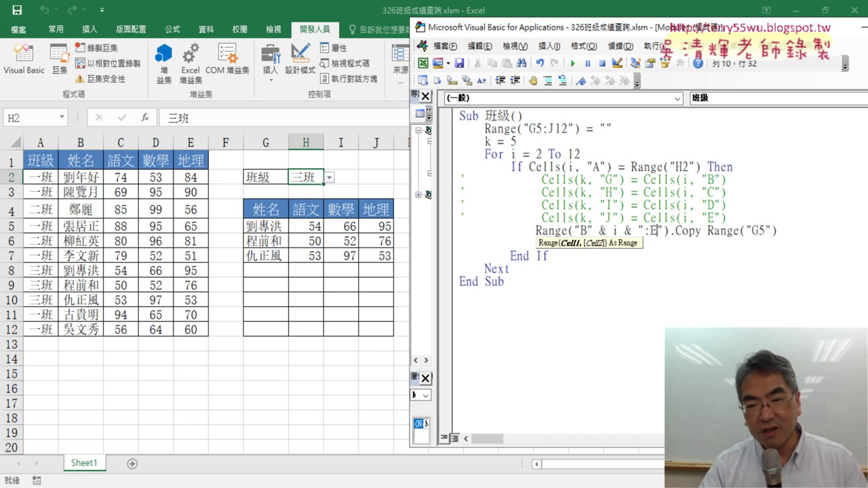
pyautogui.write('& ')
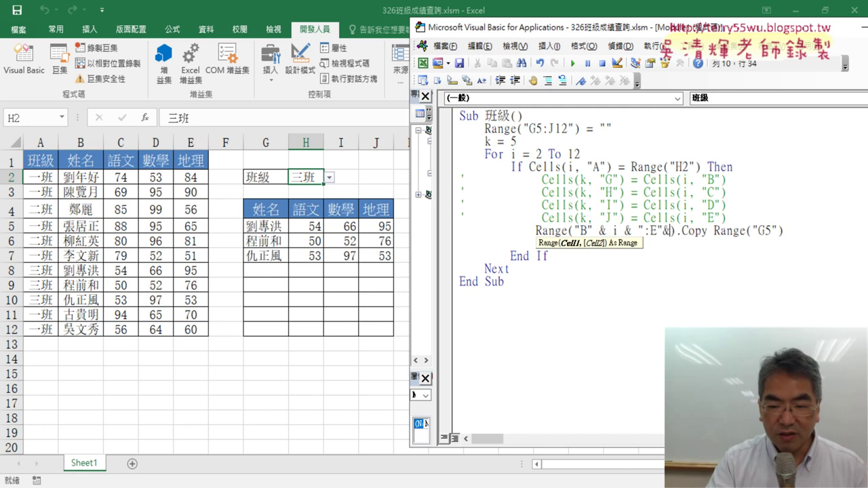
pyautogui.write('i')
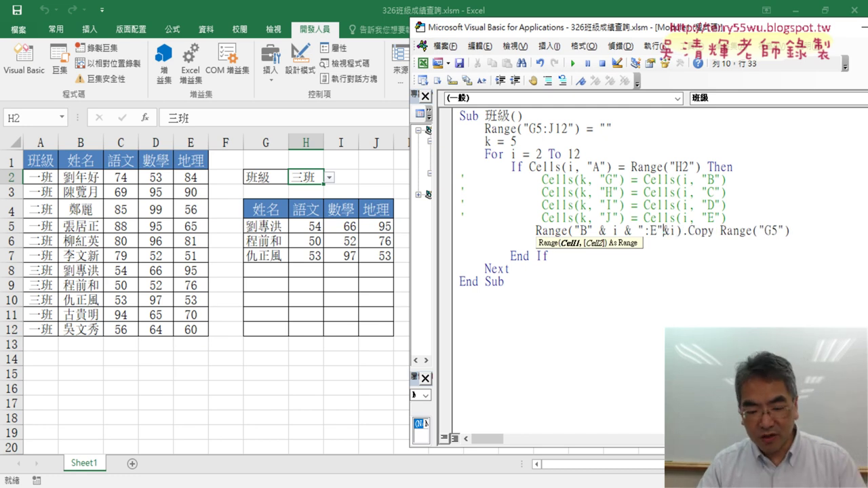
pyautogui.press('Right')
# Add k = k + 1 and change the destination to Range("G" & k)
pyautogui.press('End')
pyautogui.press('Return')
pyautogui.write('k = k + 1')
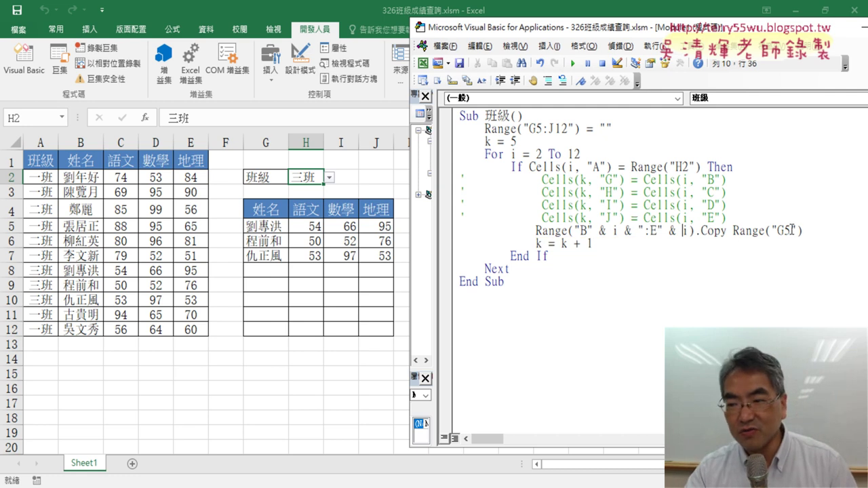
pyautogui.moveTo(788, 231); pyautogui.dragTo(784, 231)
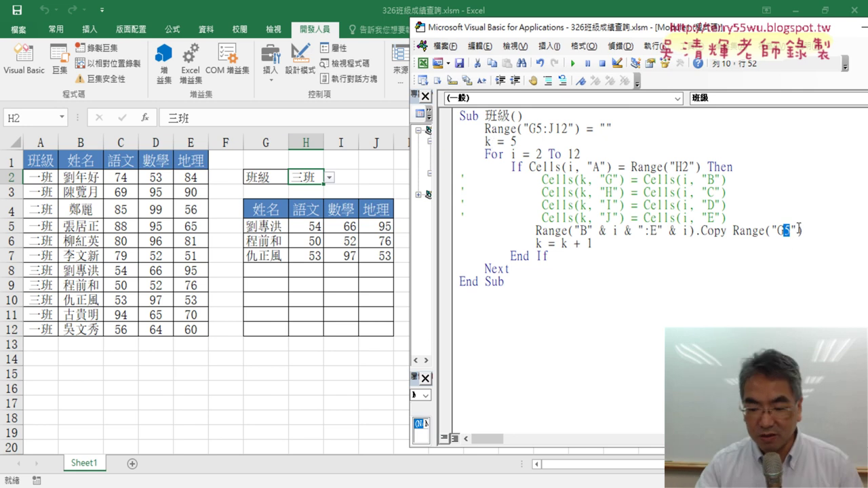
pyautogui.press('BackSpace')
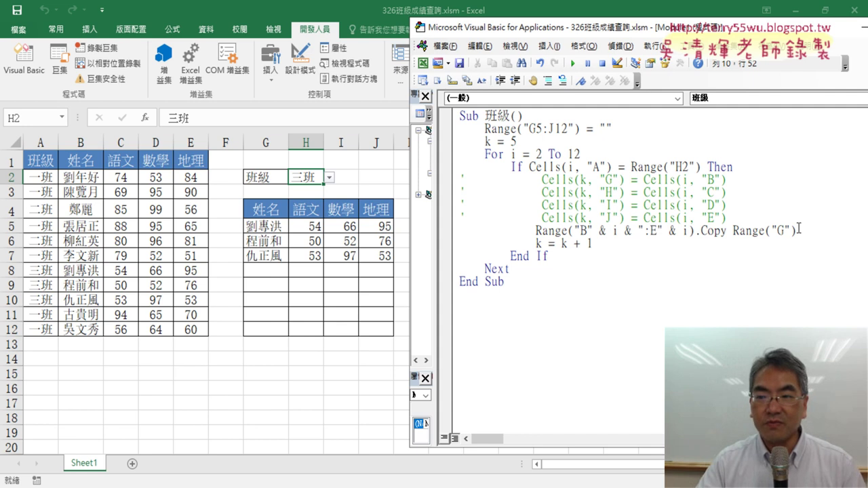
pyautogui.press('Right')
pyautogui.write('&k')
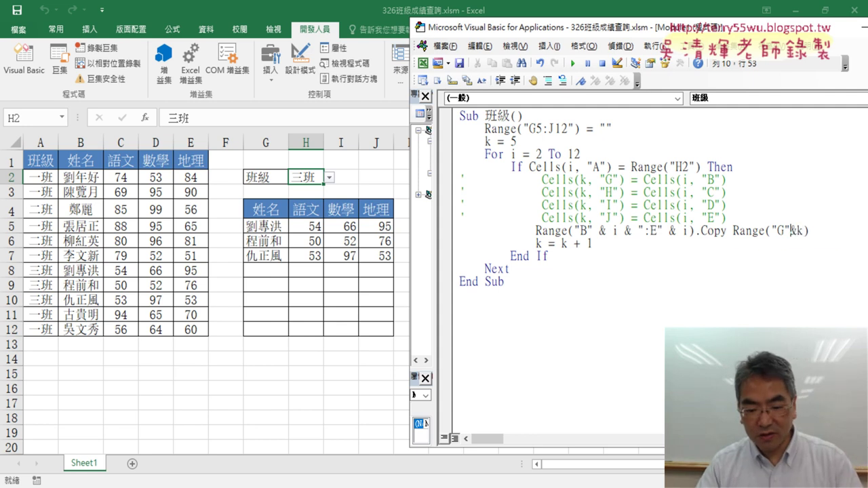
pyautogui.press('Down')
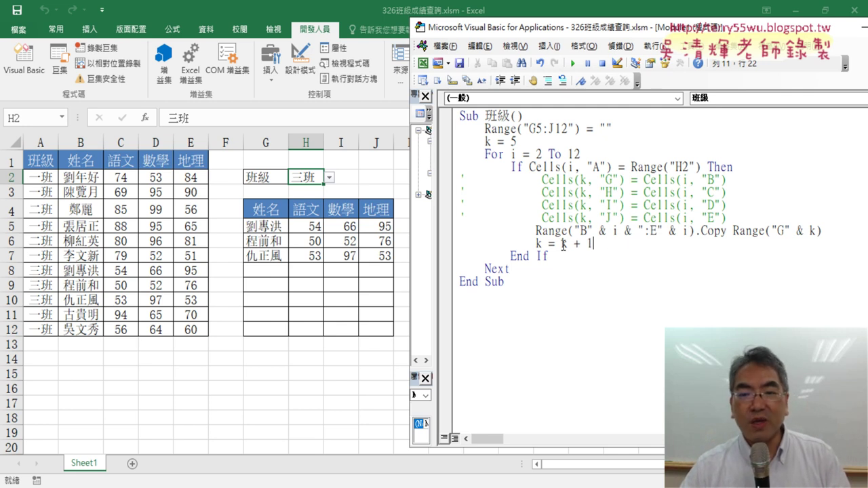
# Set a breakpoint on the Copy line, choose 一班 in H2 and run the macro to the breakpoint
pyautogui.click(445, 233)
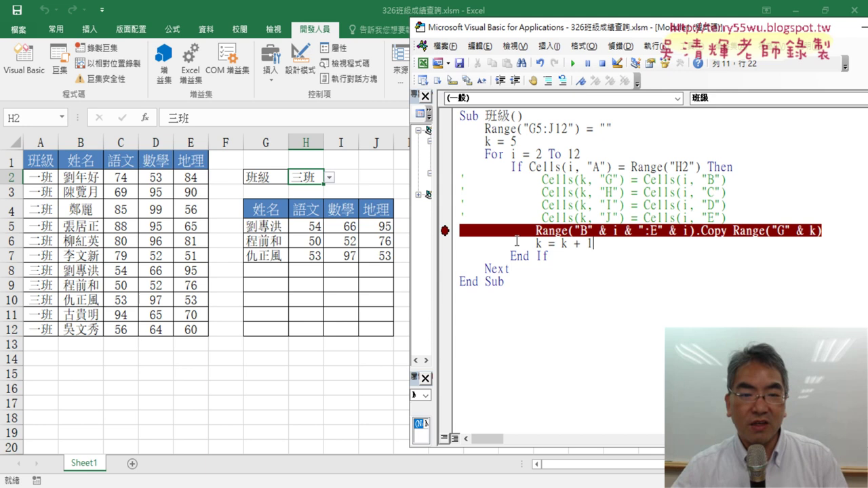
pyautogui.click(329, 178)
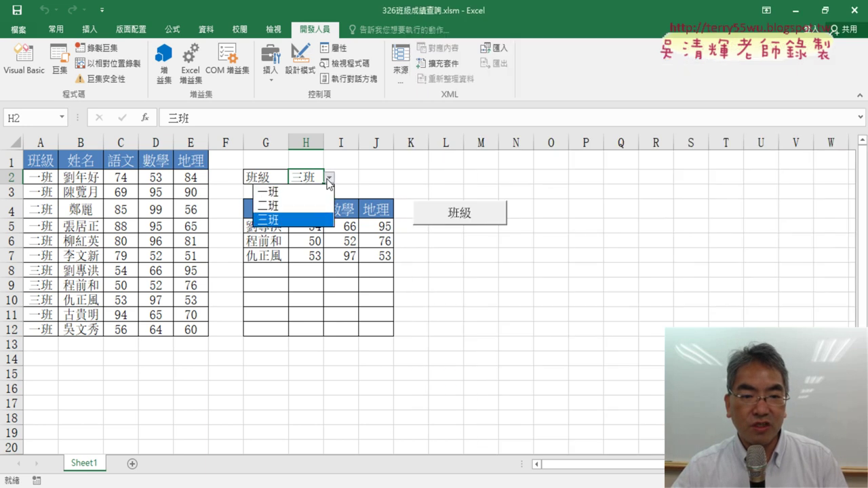
pyautogui.click(306, 191)
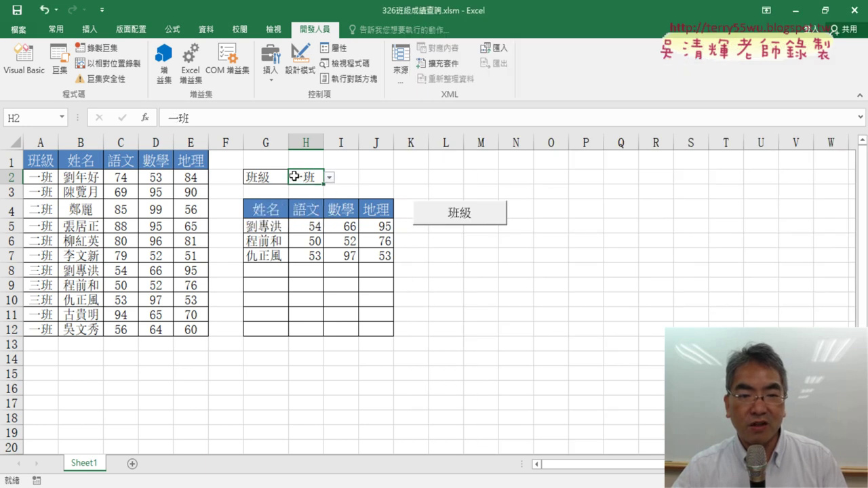
pyautogui.click(465, 223)
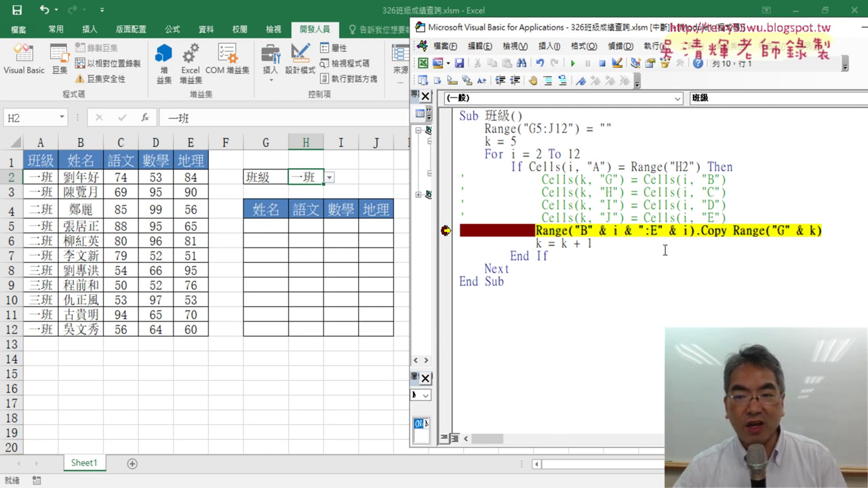
# Check the values of i and k, then step once to copy the first student's 74, 53, 84 into row 5
pyautogui.moveTo(615, 231)
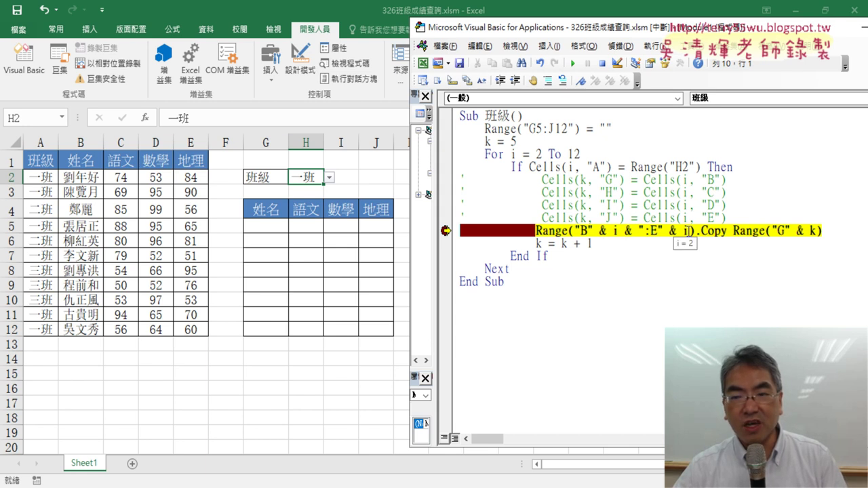
pyautogui.moveTo(813, 235)
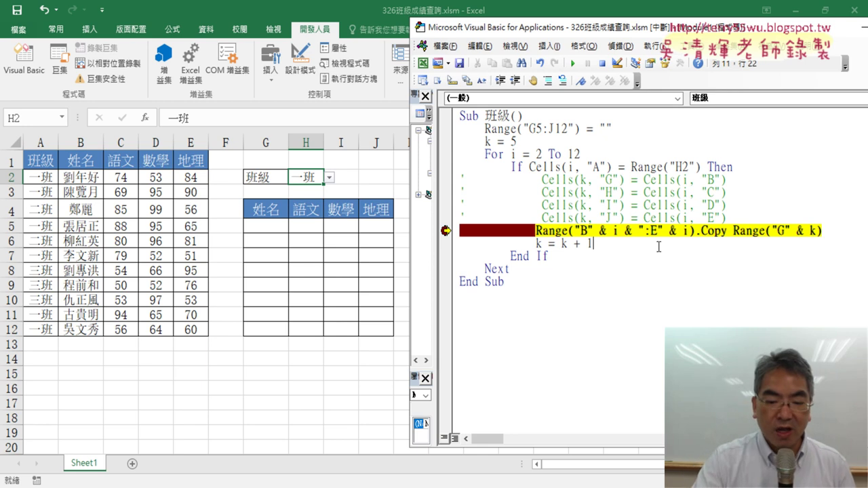
pyautogui.press('F8')
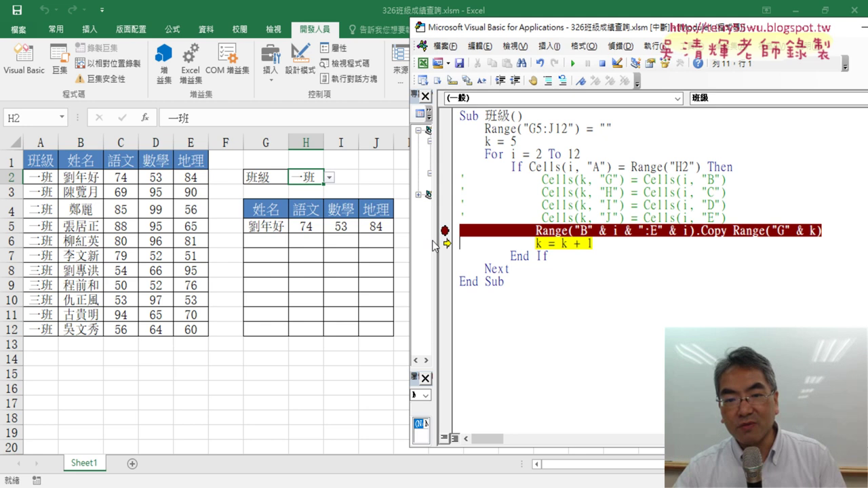
# Re-execute the Copy line for row 6, clear the breakpoint and continue so six 一班 students fill G5:J10
pyautogui.moveTo(446, 243); pyautogui.dragTo(446, 231)
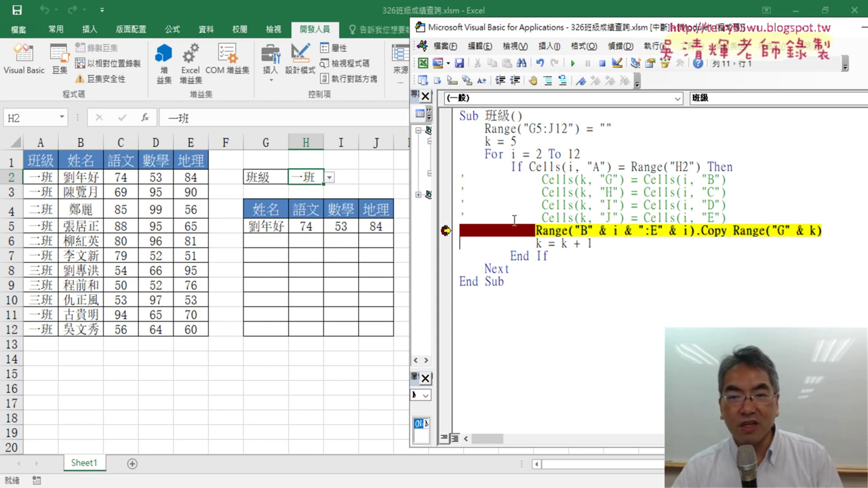
pyautogui.press('Up')
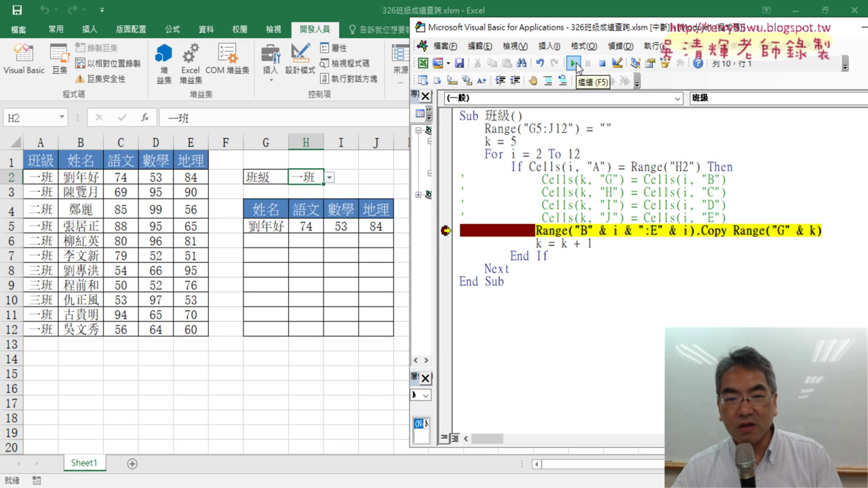
pyautogui.moveTo(616, 230)
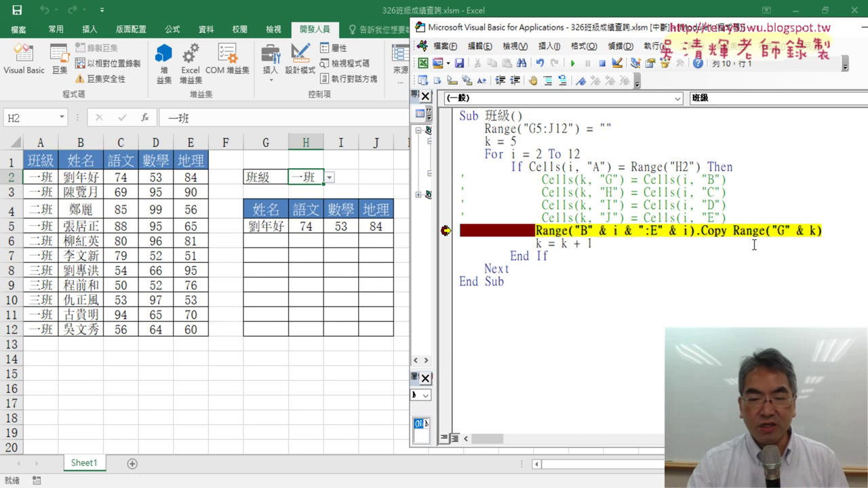
pyautogui.press('F8')
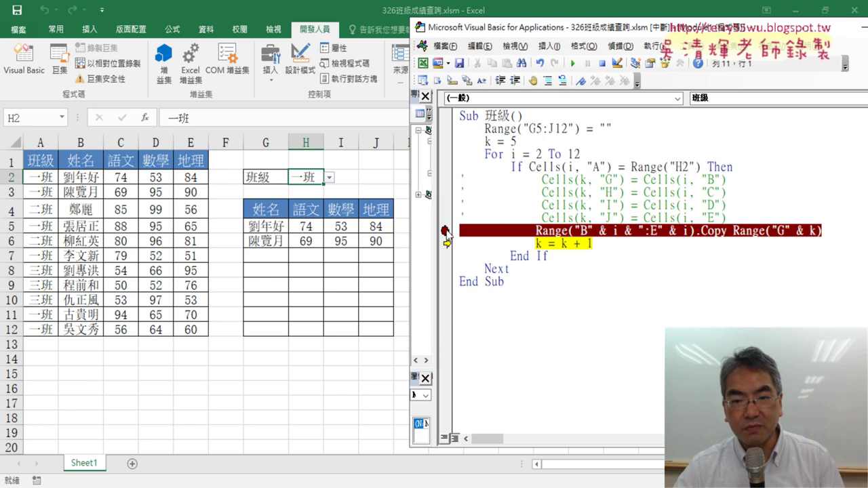
pyautogui.click(445, 231)
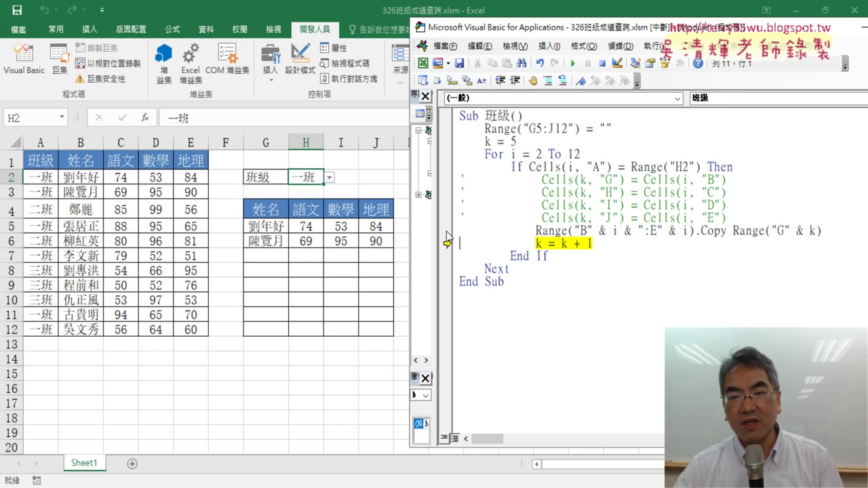
pyautogui.click(572, 63)
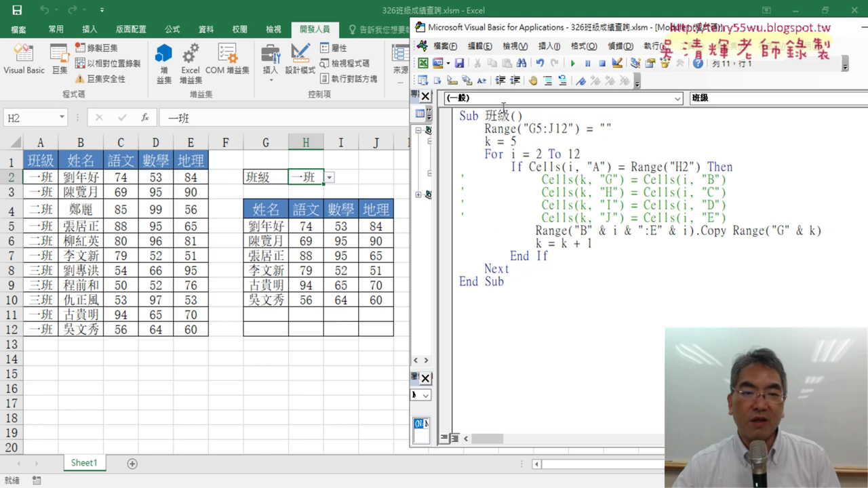
# Choose 二班 in H2 and rerun the 班級 lookup
pyautogui.click(329, 180)
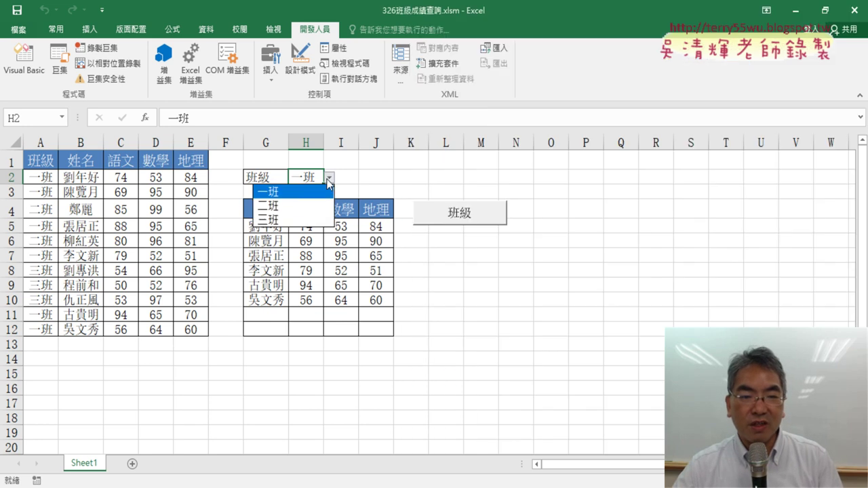
pyautogui.click(312, 206)
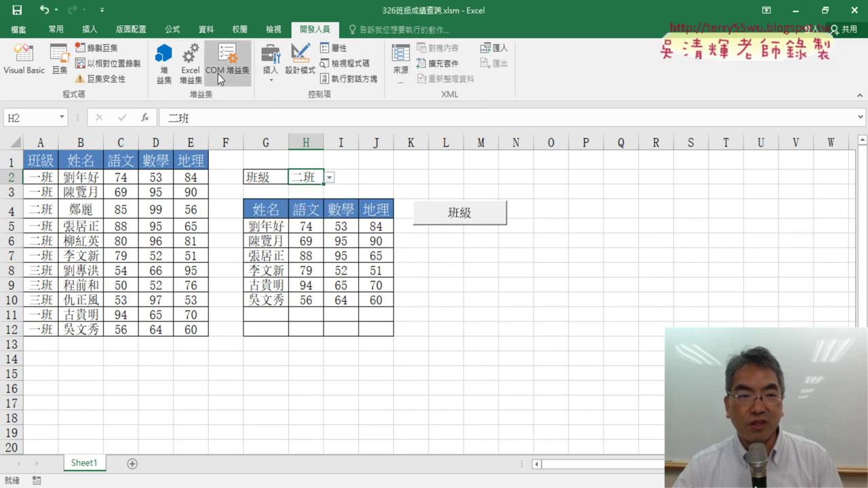
pyautogui.click(24, 60)
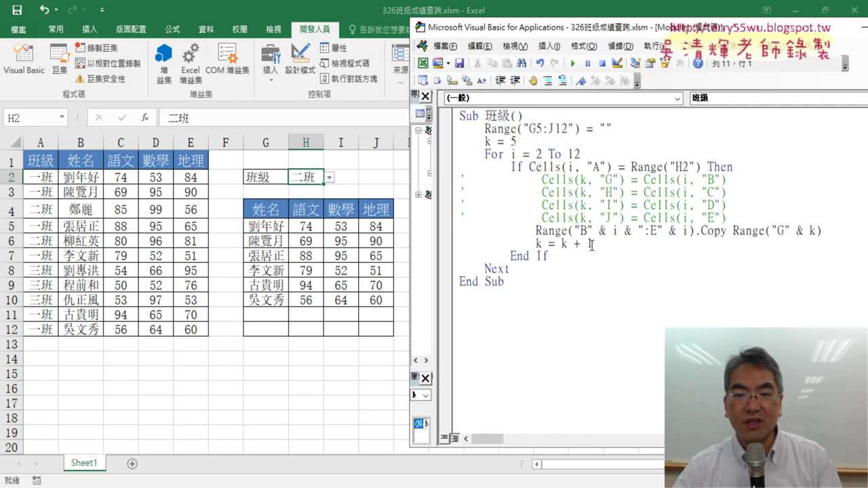
pyautogui.click(400, 228)
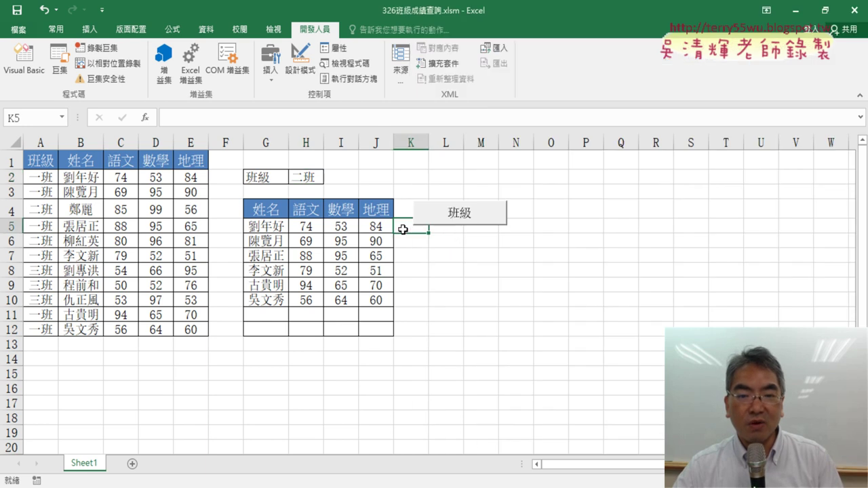
pyautogui.click(477, 219)
# Choose 三班 in H2 and rerun the lookup, then switch to the browser
pyautogui.click(307, 177)
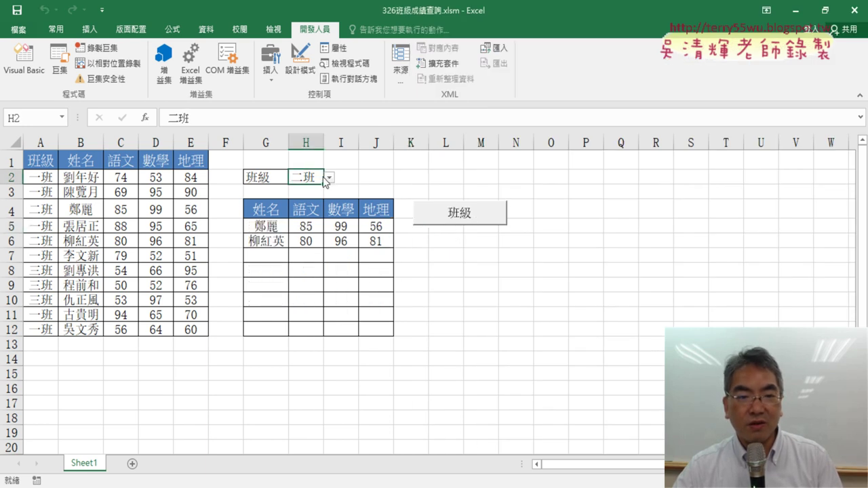
pyautogui.click(328, 177)
pyautogui.click(285, 214)
pyautogui.click(468, 216)
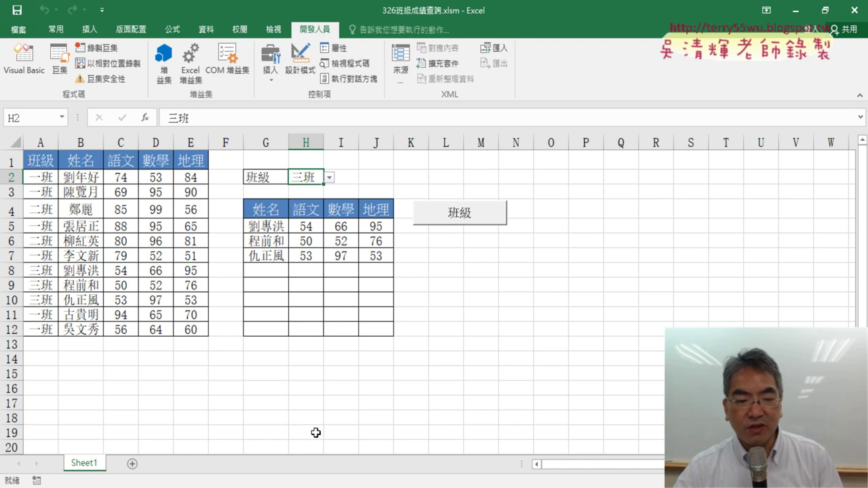
pyautogui.hotkey('alt', 'Tab')
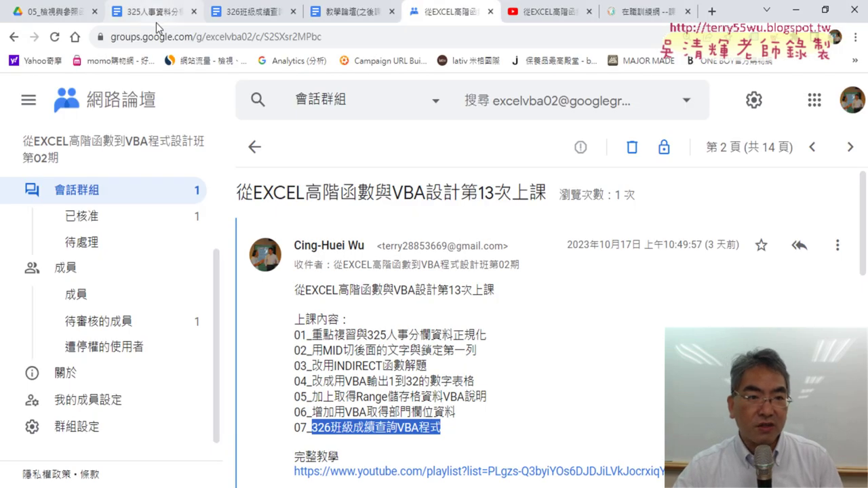
# In the 326班級成績查詢 document, select the Sub 班級() code through End Sub
pyautogui.click(255, 18)
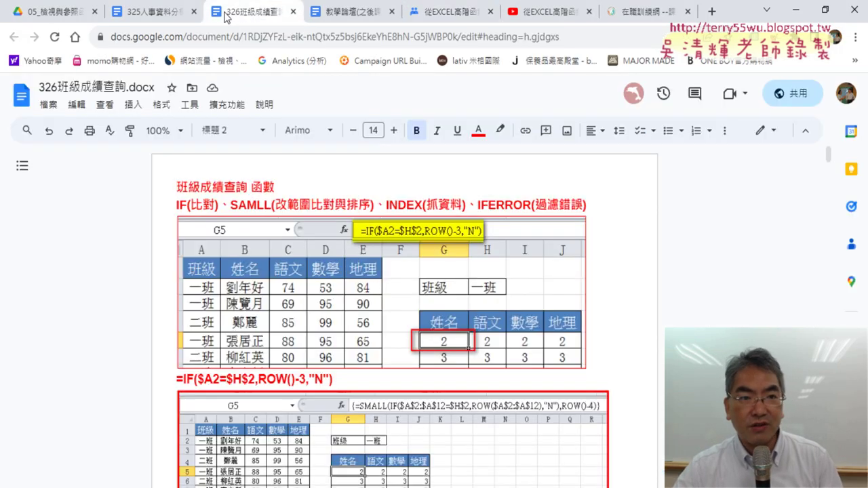
pyautogui.moveTo(828, 154)
pyautogui.mouseDown()
pyautogui.moveTo(811, 249)
pyautogui.moveTo(813, 234)
pyautogui.mouseUp()
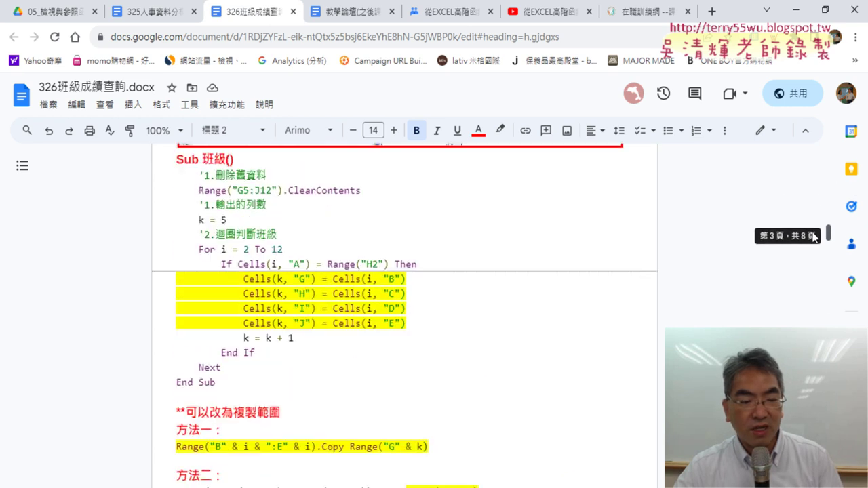
pyautogui.moveTo(216, 382); pyautogui.dragTo(176, 163)
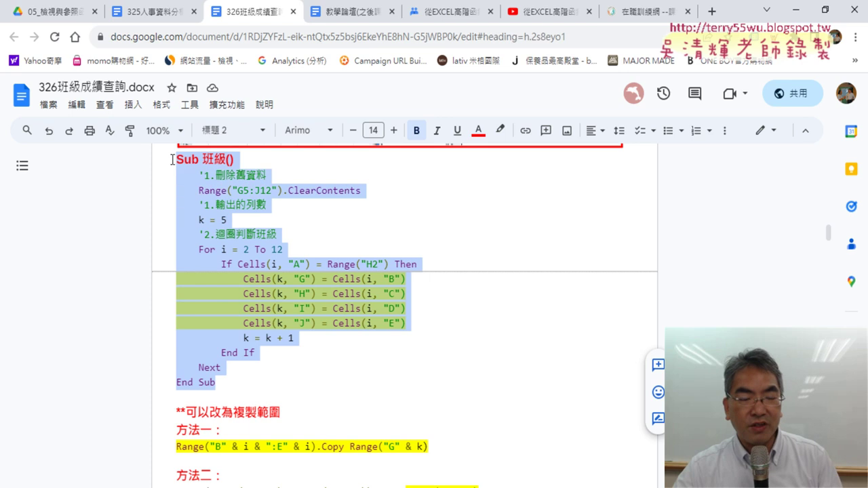